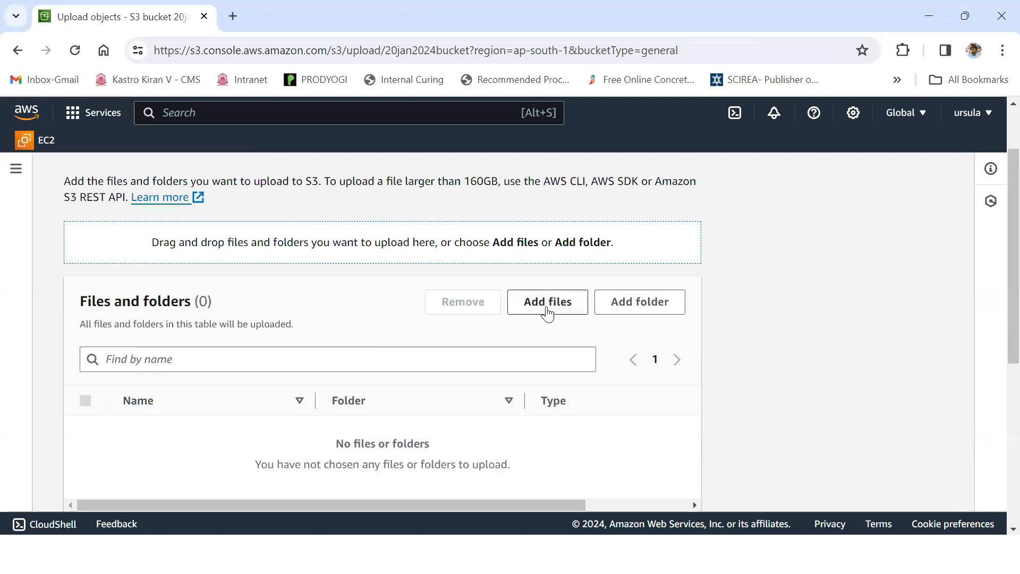
- Add the image Orange Pancake YouTube Thumbnail (3).png from the Downloads folder to the bucket's upload list
left_click(556, 310)
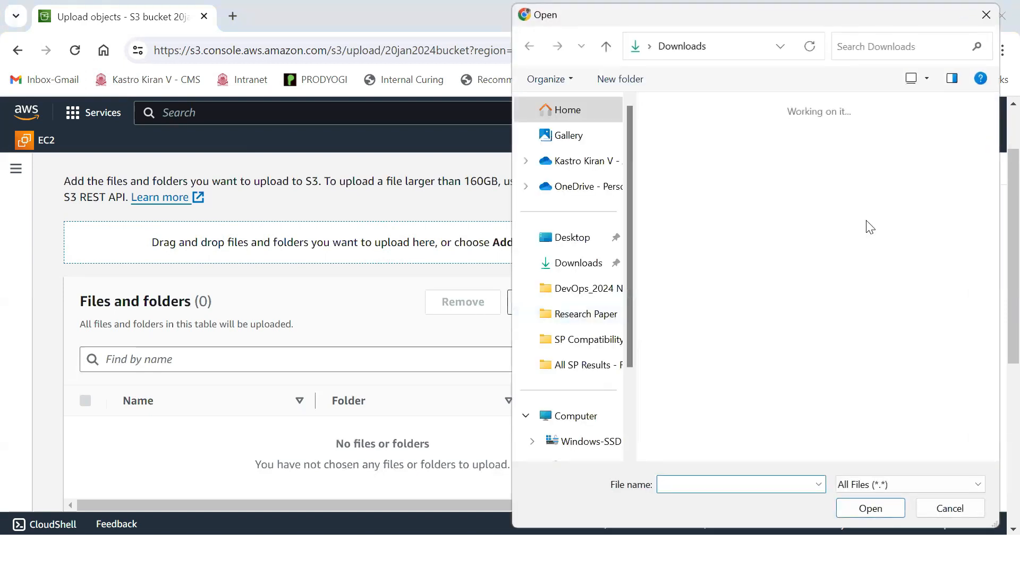
scroll(808, 283, "down", 5)
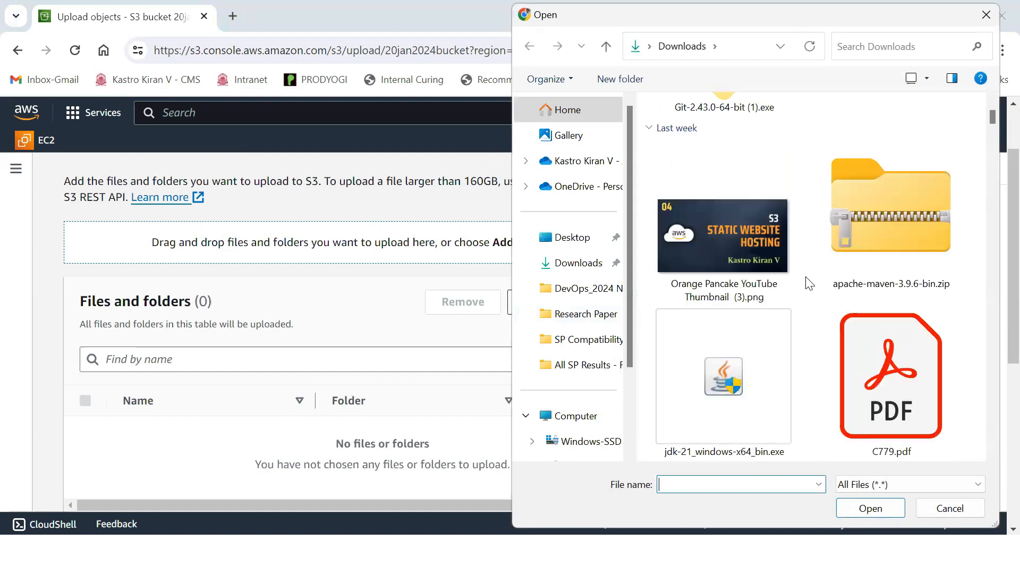
left_click(760, 245)
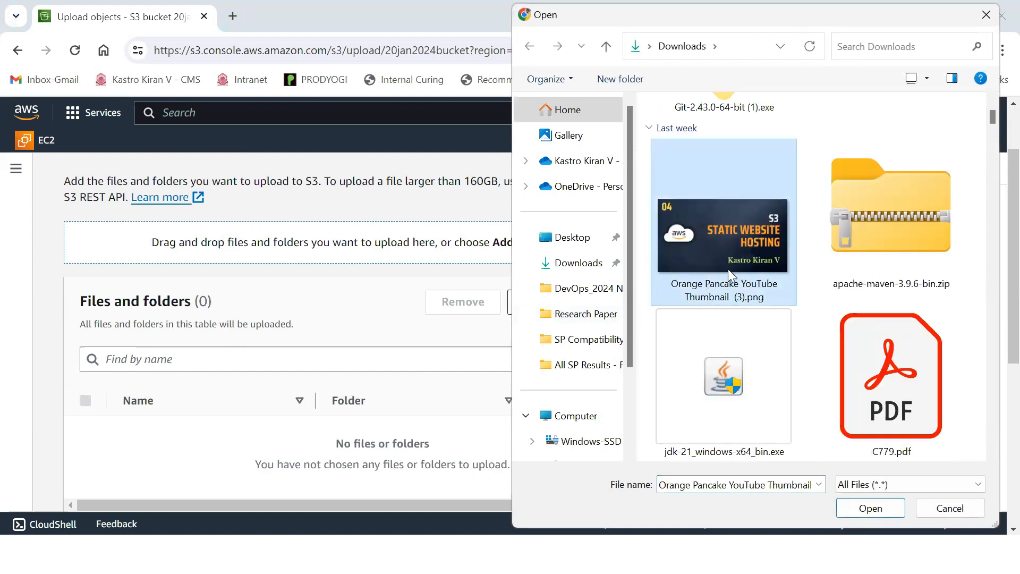
left_click(870, 507)
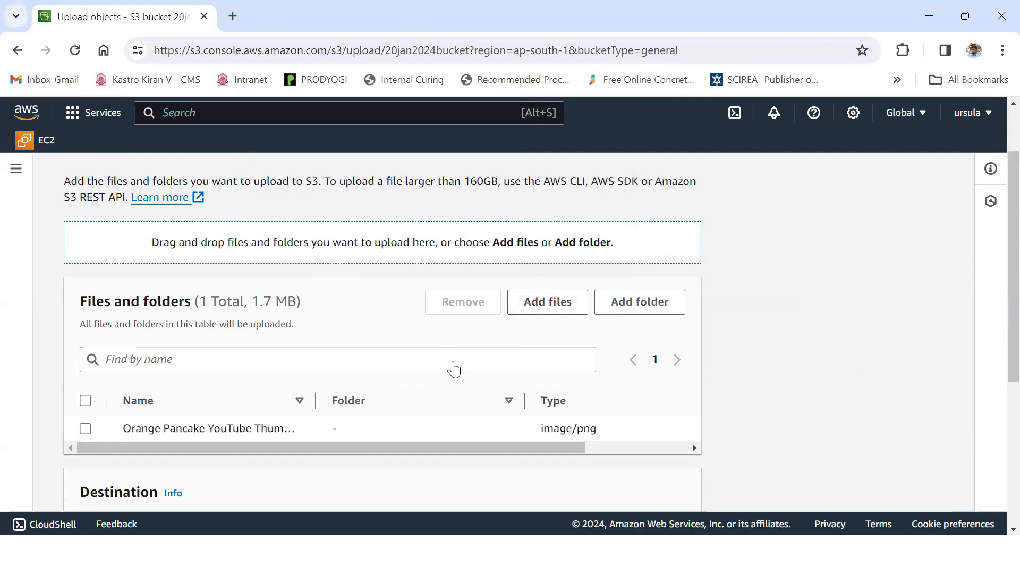
- Expand the upload's Properties section to reach the Storage class options
scroll(453, 367, "down", 1)
scroll(453, 366, "down", 3)
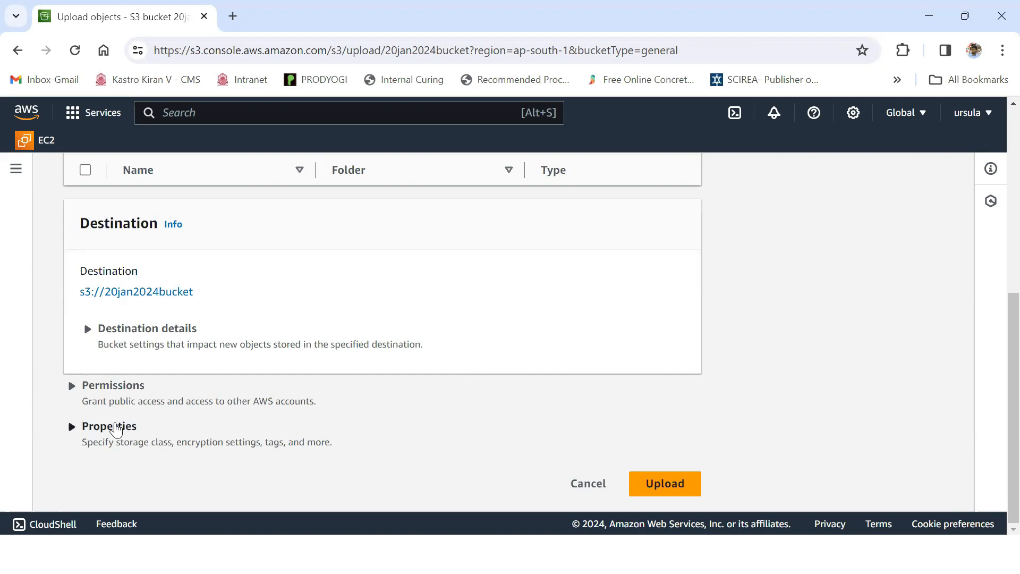
left_click(116, 428)
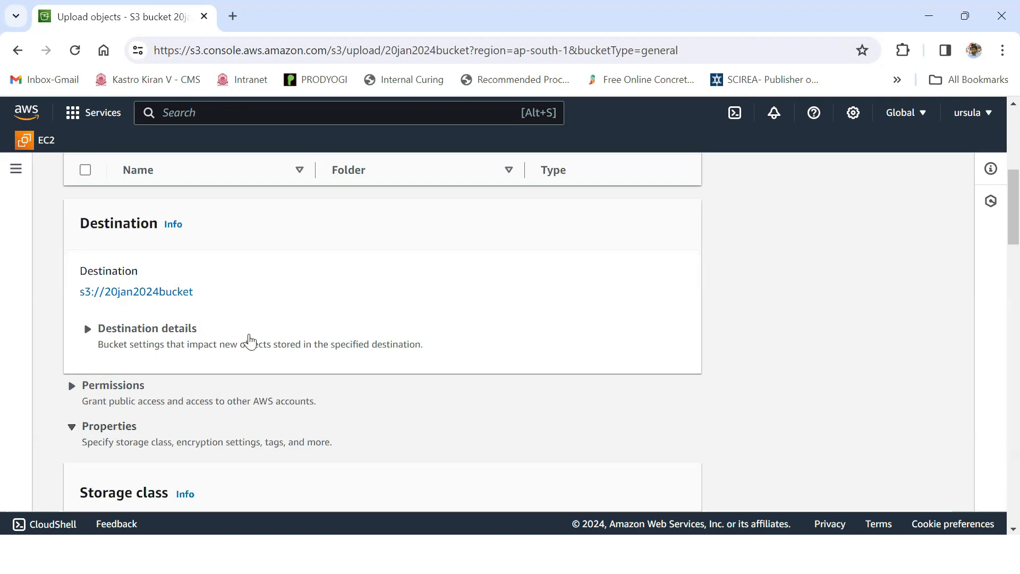
scroll(266, 332, "down", 4)
left_click_drag(80, 255, 167, 259)
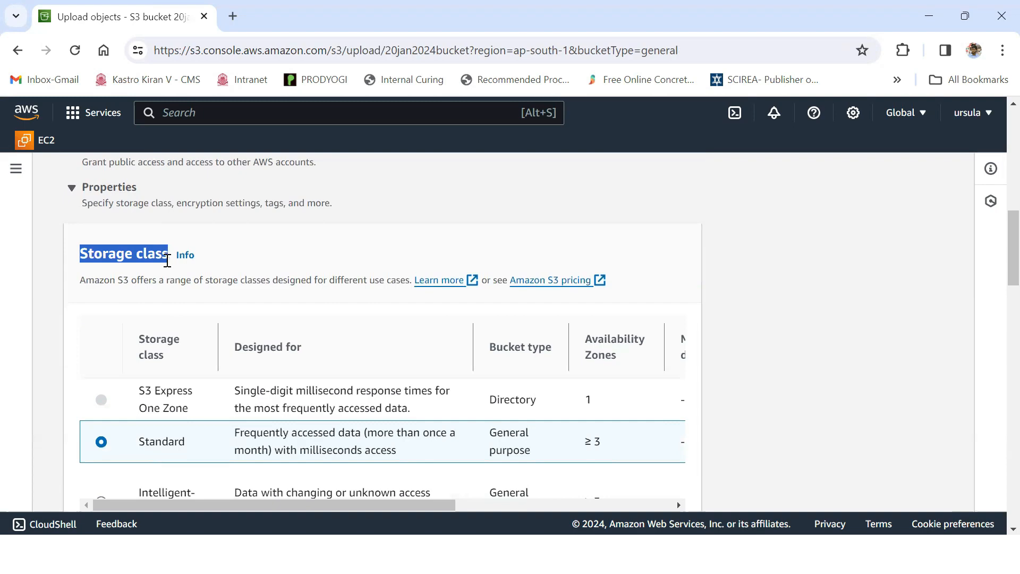
- Review the available storage classes from Intelligent-Tiering through the Glacier classes to Reduced redundancy
scroll(154, 278, "down", 1)
left_click_drag(143, 313, 183, 365)
scroll(168, 354, "down", 1)
scroll(167, 351, "down", 1)
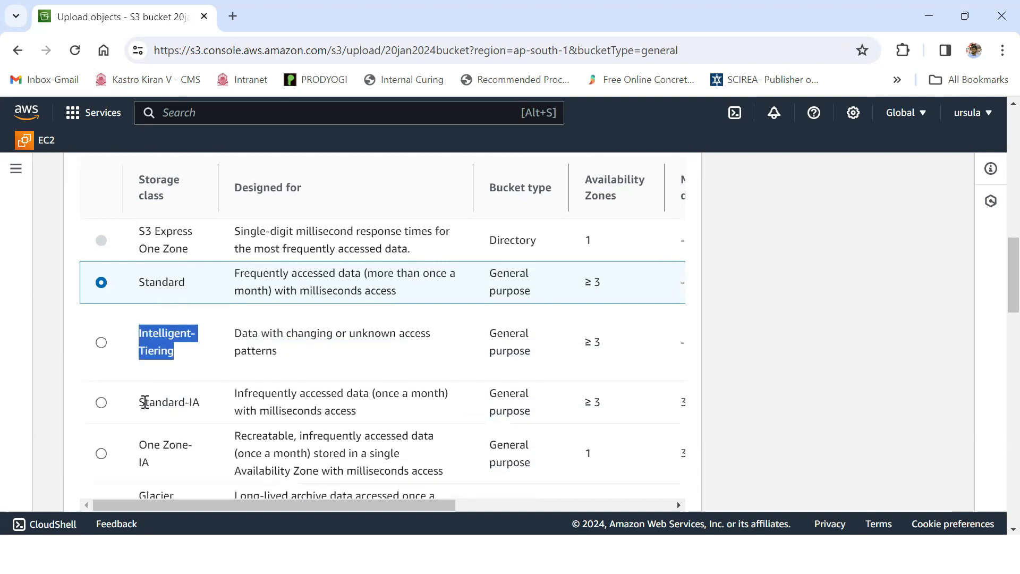
left_click_drag(145, 399, 189, 402)
scroll(170, 366, "down", 3)
left_click_drag(139, 285, 178, 366)
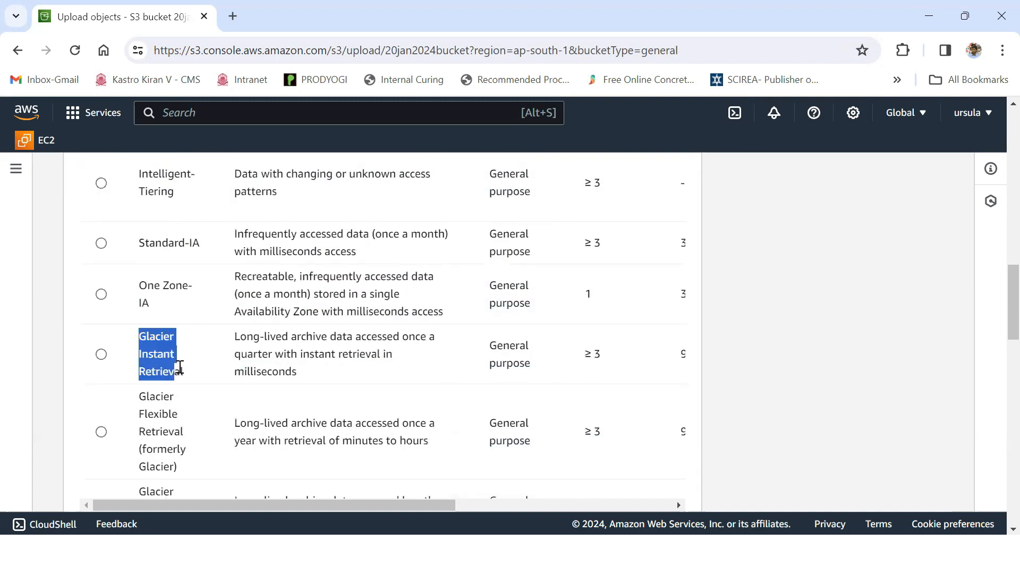
scroll(175, 342, "down", 3)
left_click_drag(141, 239, 171, 255)
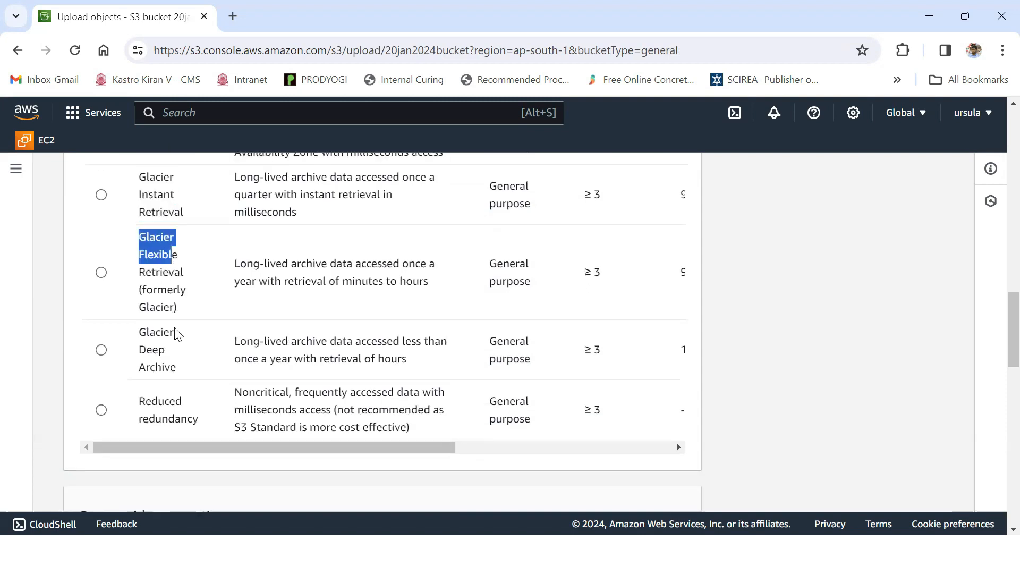
left_click_drag(141, 334, 171, 355)
left_click_drag(146, 401, 185, 415)
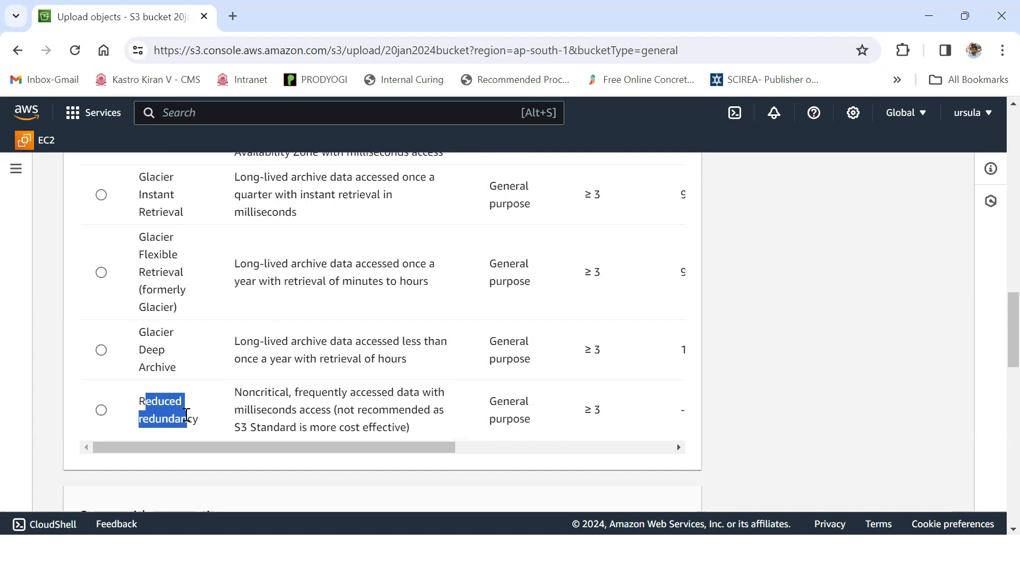
- Compare the intended use, bucket type and availability zones of the S3 Express One Zone and Standard classes
scroll(200, 413, "up", 6)
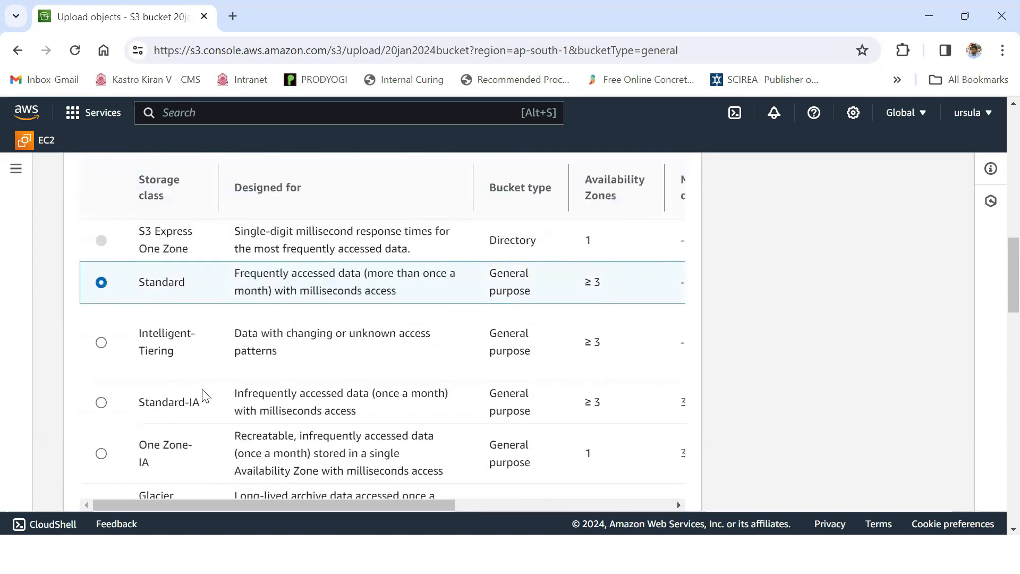
left_click_drag(234, 232, 416, 258)
left_click_drag(490, 236, 535, 242)
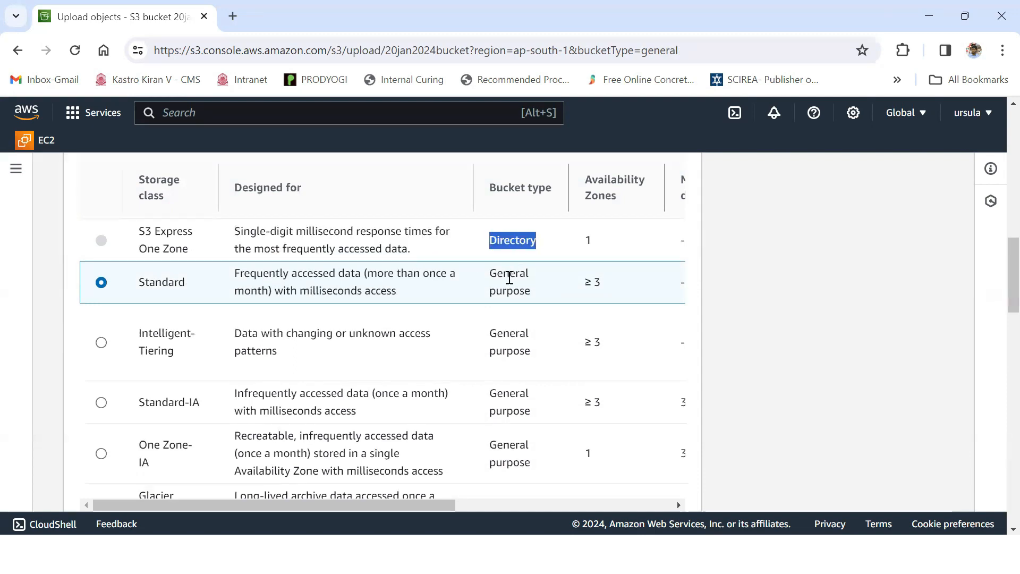
left_click_drag(497, 273, 527, 287)
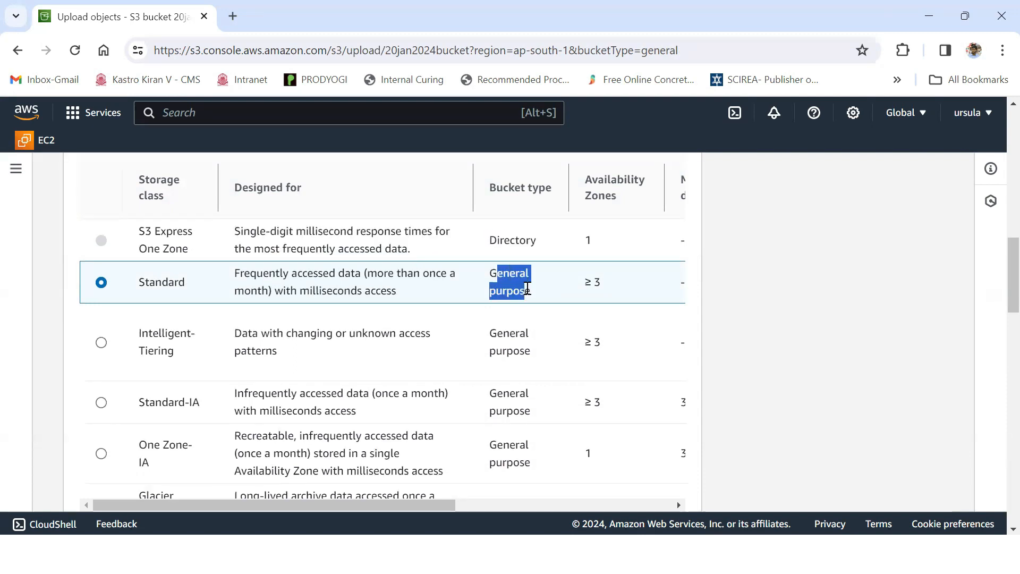
left_click_drag(491, 241, 541, 246)
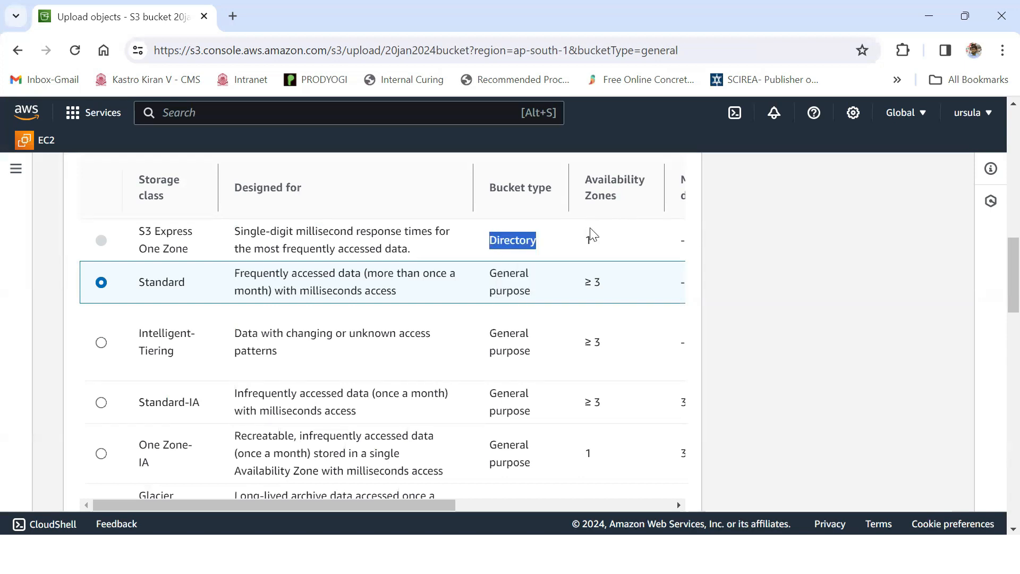
left_click_drag(589, 237, 594, 240)
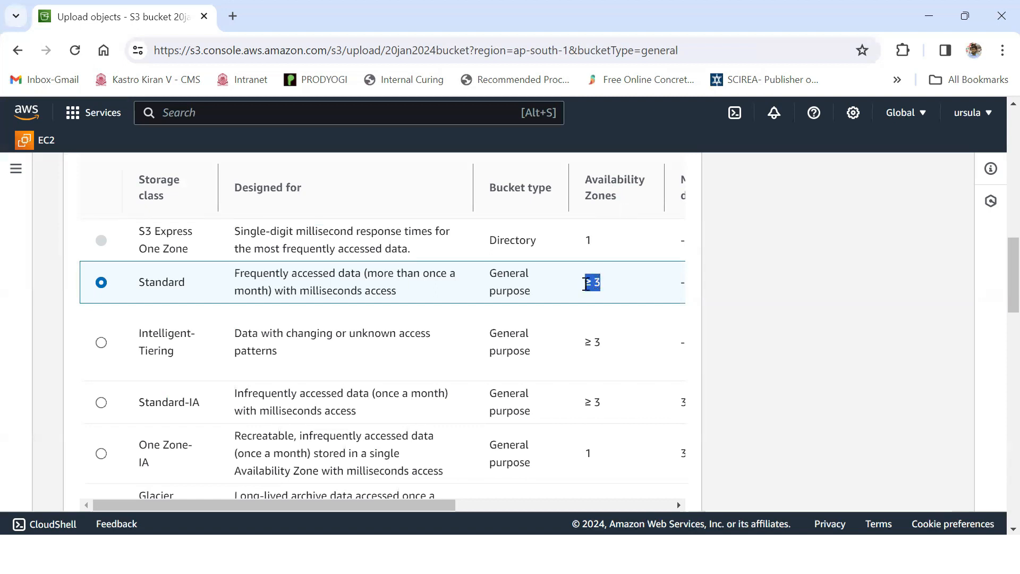
- Examine the storage classes' minimum storage duration, minimum billable object size, monitoring and auto-tiering fees, and retrieval fees
left_click_drag(454, 512, 683, 509)
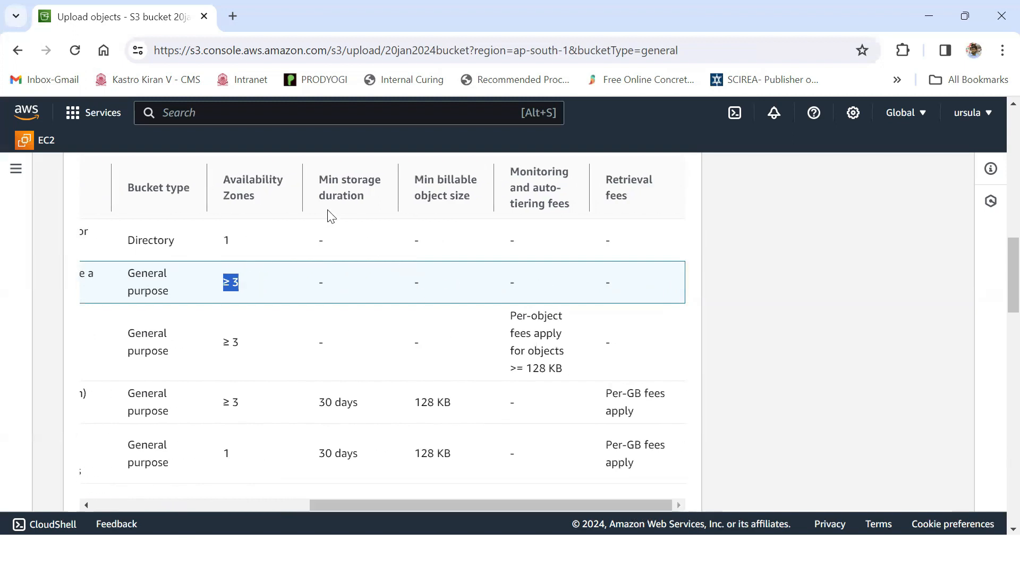
left_click_drag(322, 182, 355, 200)
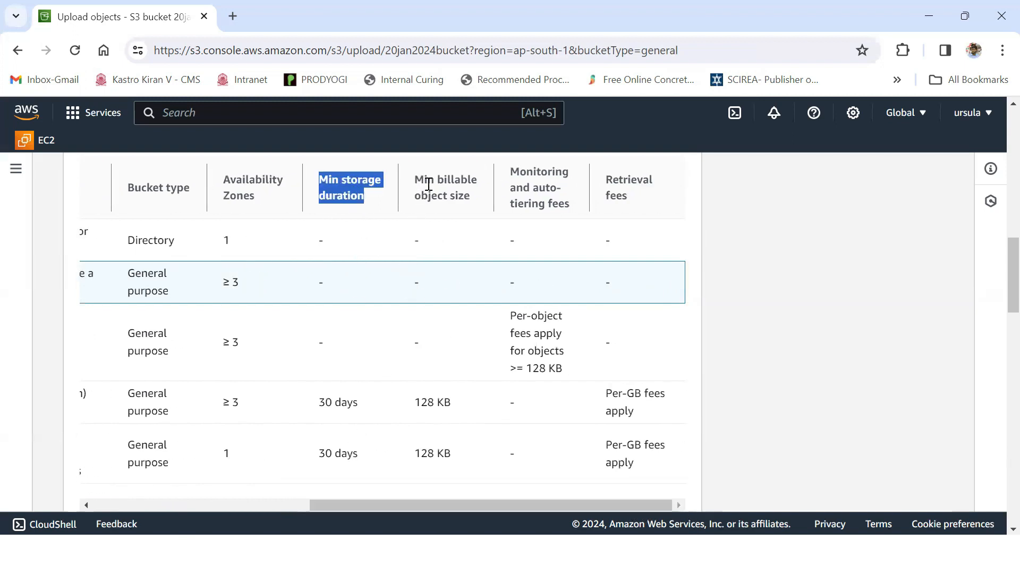
left_click_drag(415, 179, 468, 200)
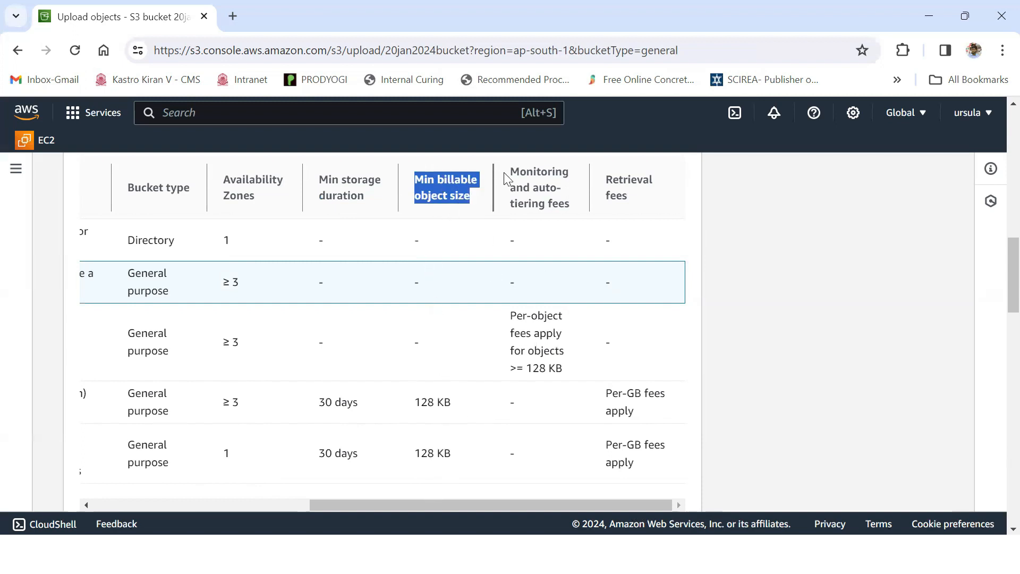
left_click_drag(507, 171, 575, 209)
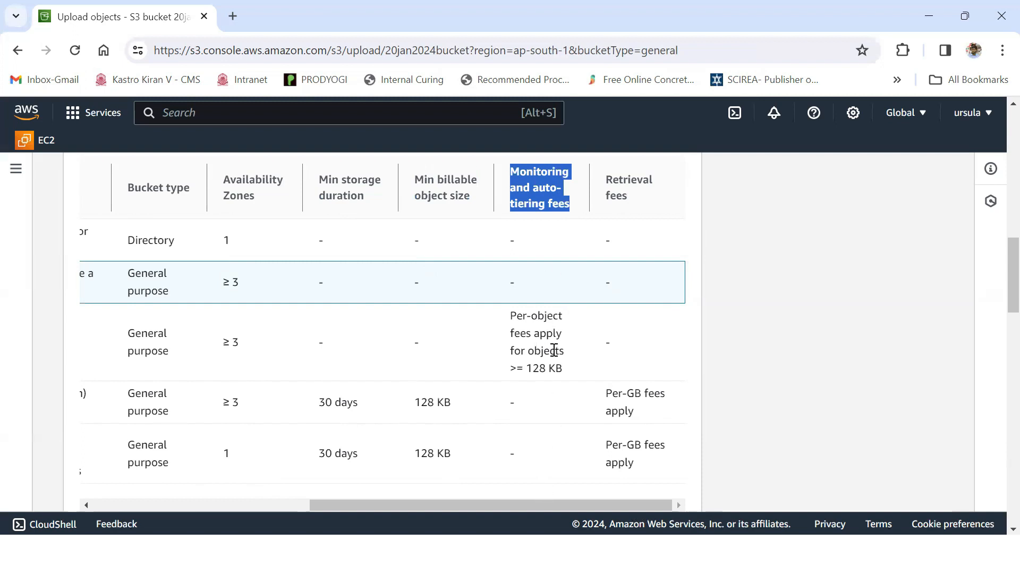
left_click_drag(605, 175, 629, 207)
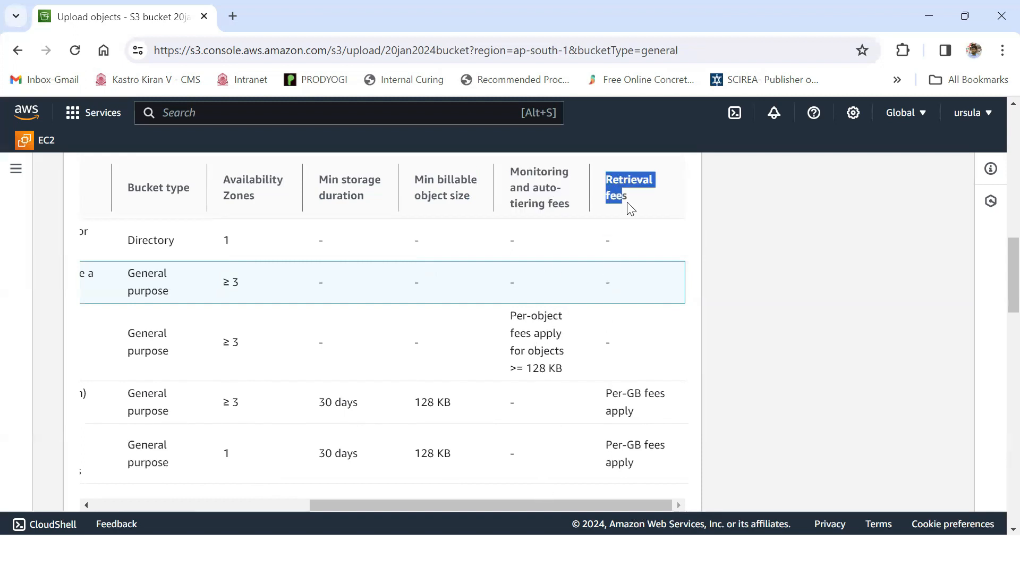
scroll(619, 312, "down", 5)
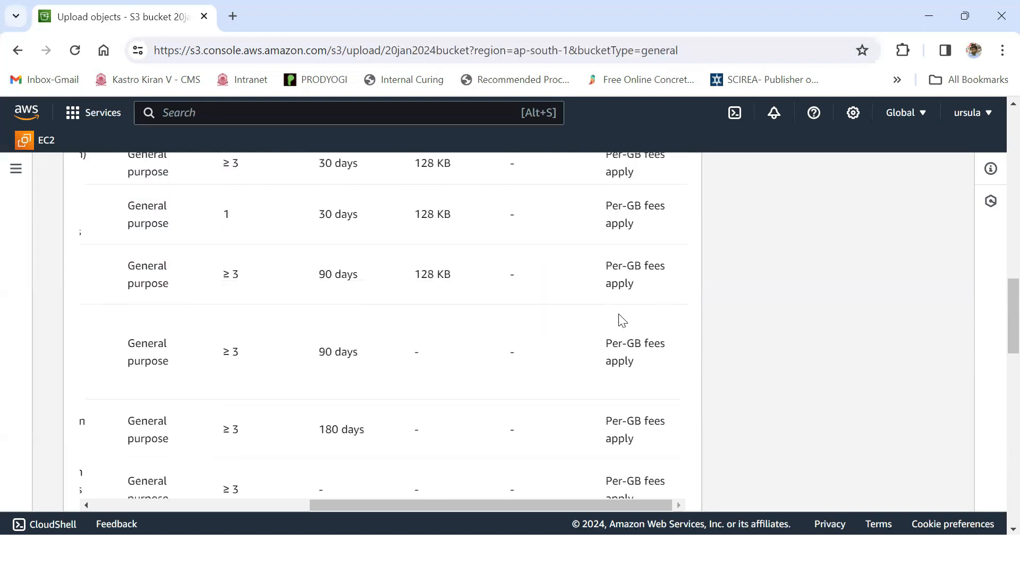
- Review the Standard storage class entry and check the file listed for upload
left_click_drag(601, 504, 411, 510)
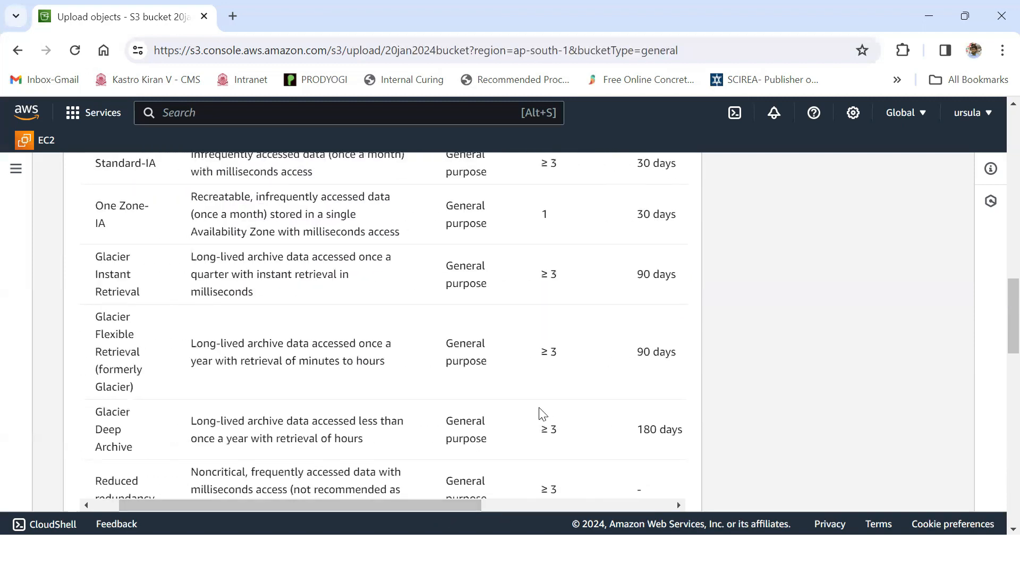
scroll(534, 382, "up", 5)
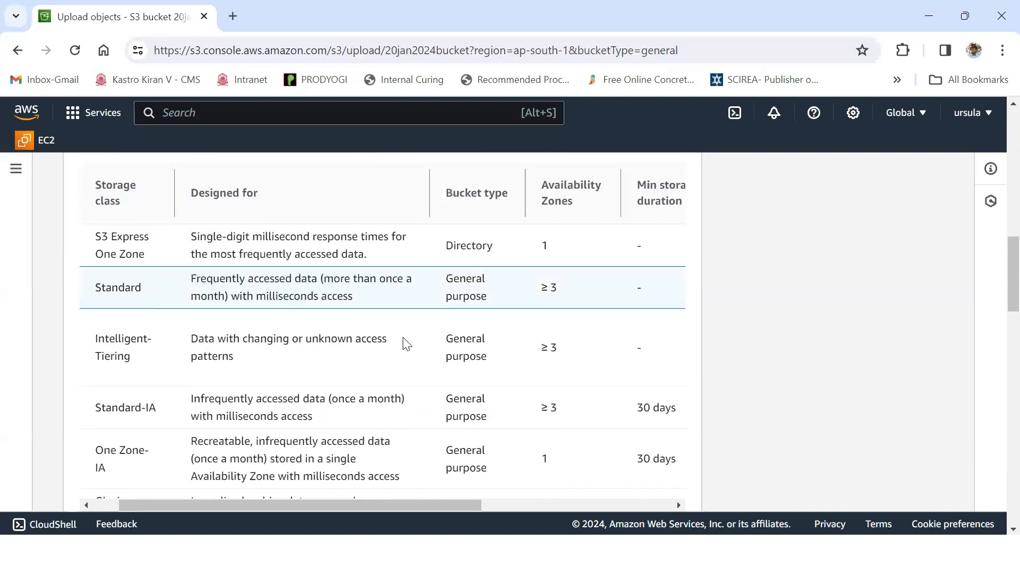
scroll(403, 342, "up", 2)
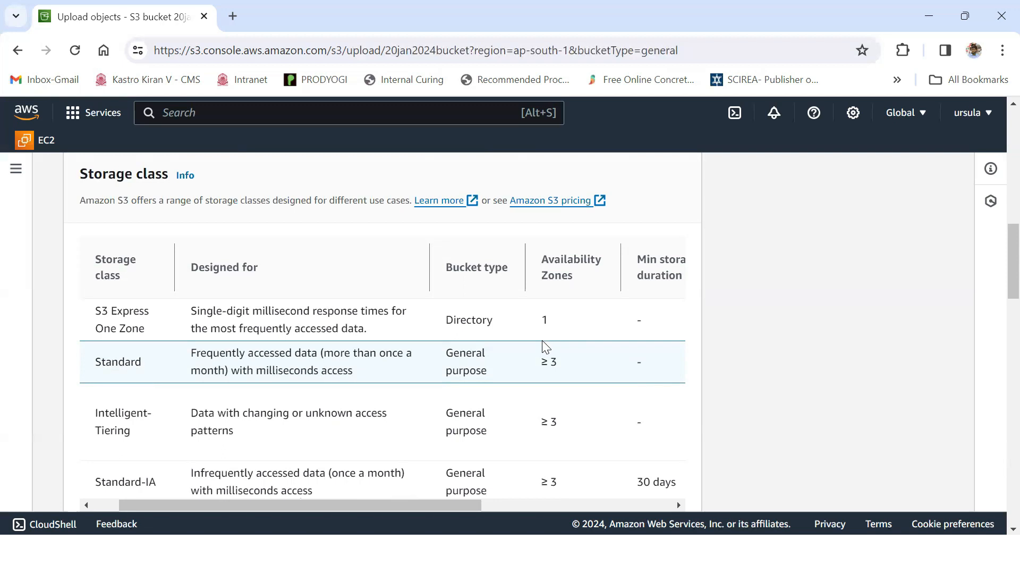
left_click_drag(432, 503, 366, 504)
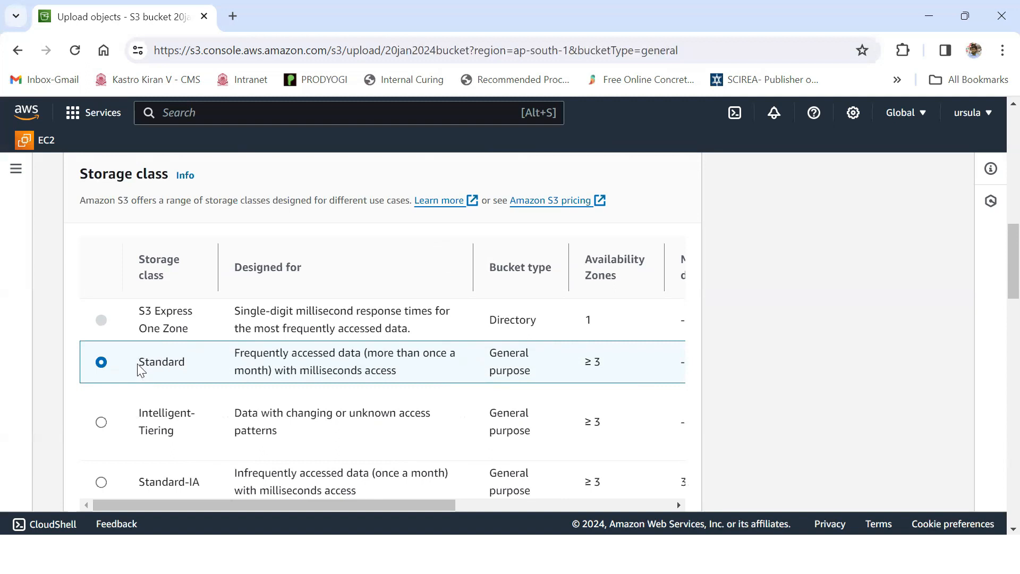
double_click(173, 365)
scroll(221, 328, "up", 15)
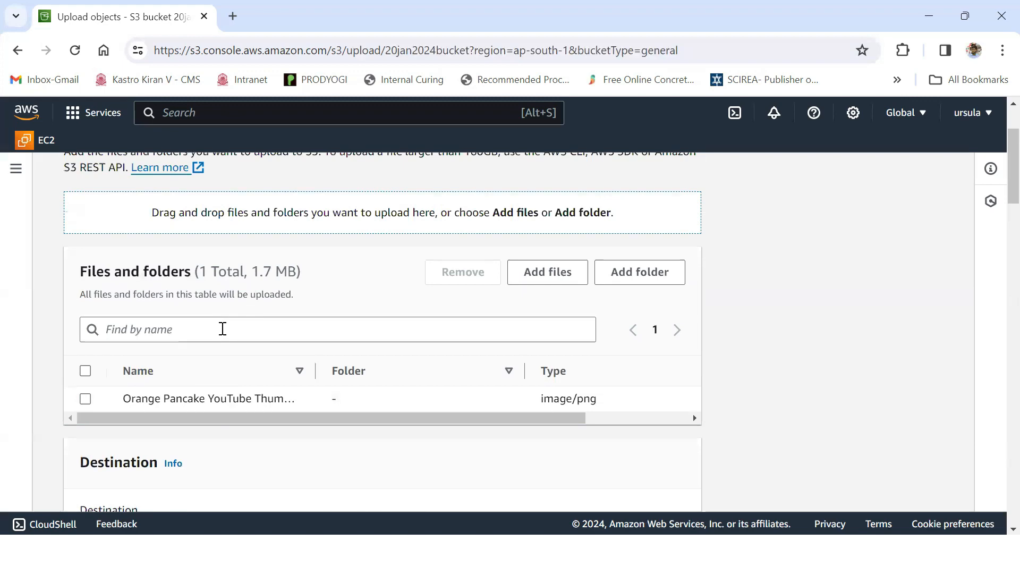
scroll(225, 362, "down", 8)
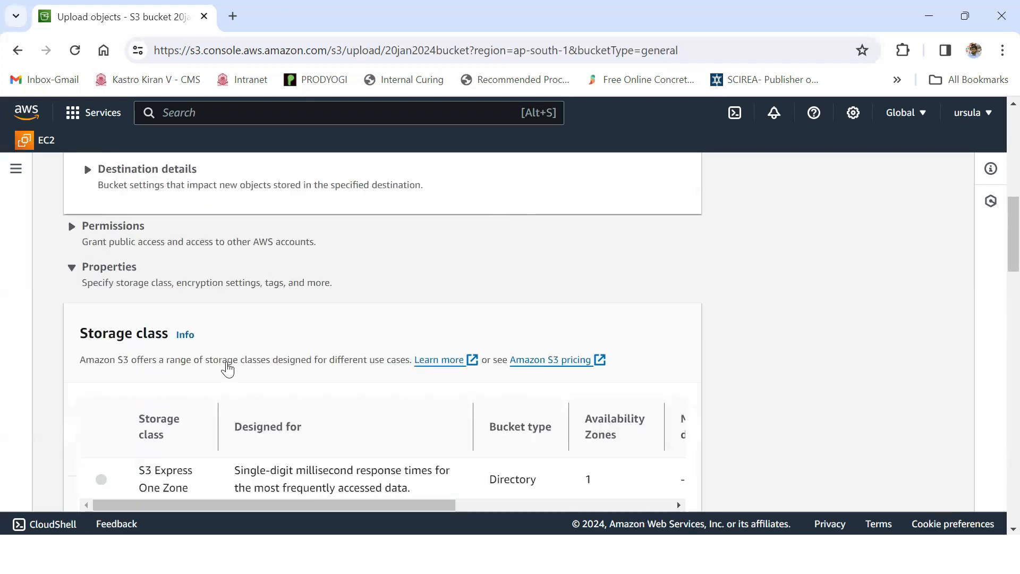
scroll(227, 368, "down", 3)
left_click_drag(138, 361, 202, 370)
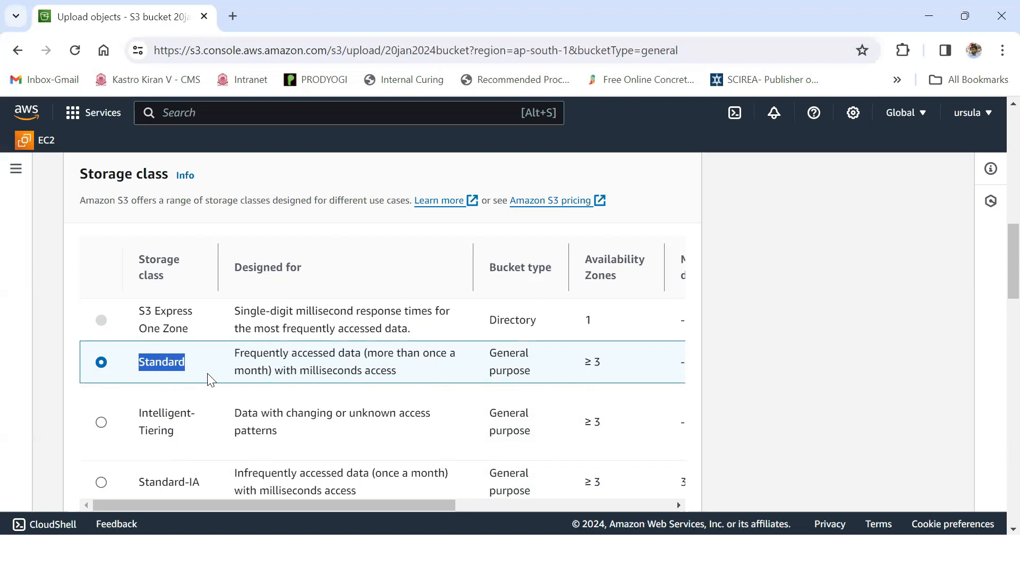
- Choose Intelligent-Tiering as the storage class for the upload and compare it with Standard
scroll(210, 378, "down", 1)
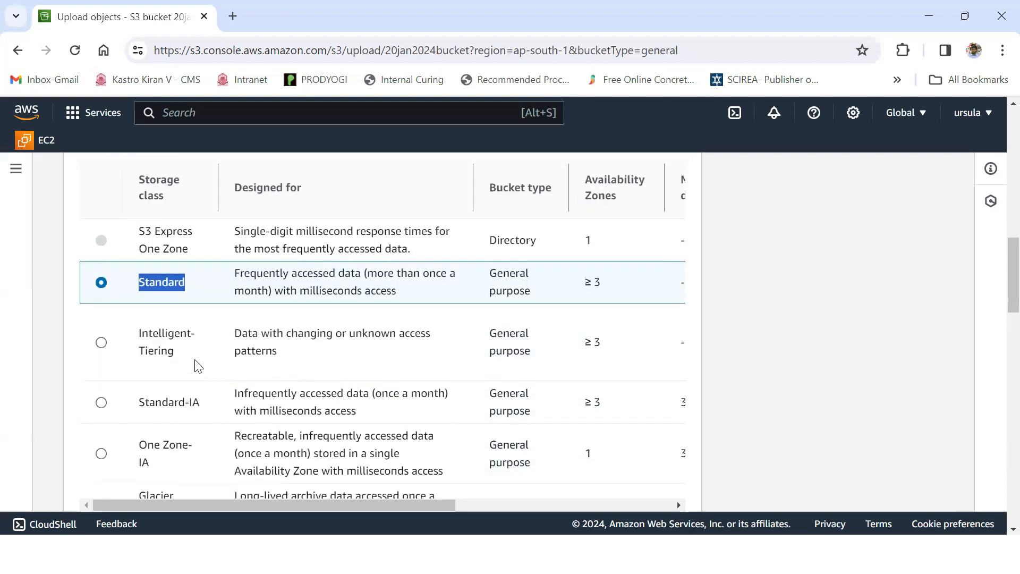
left_click(102, 342)
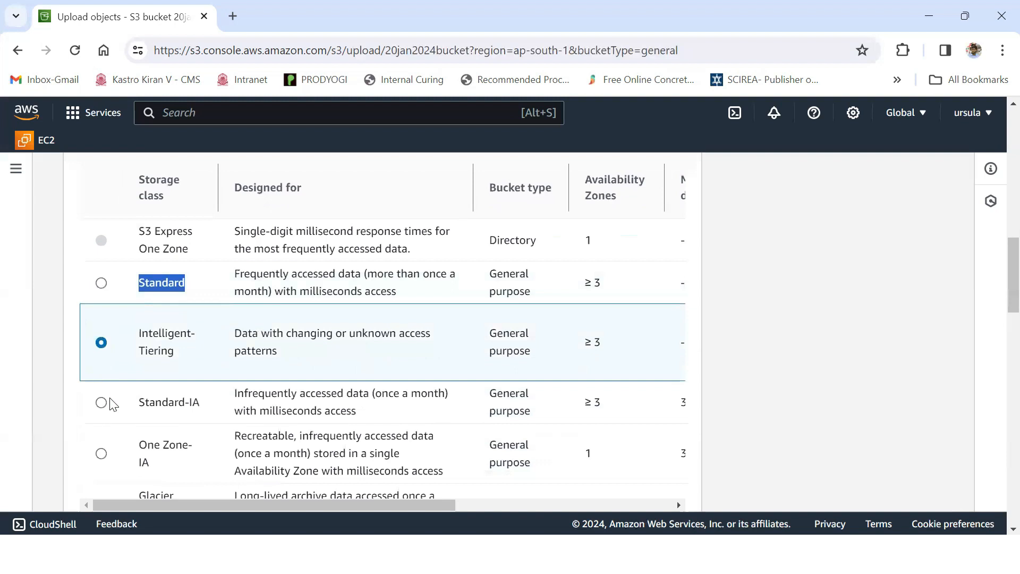
left_click(142, 336)
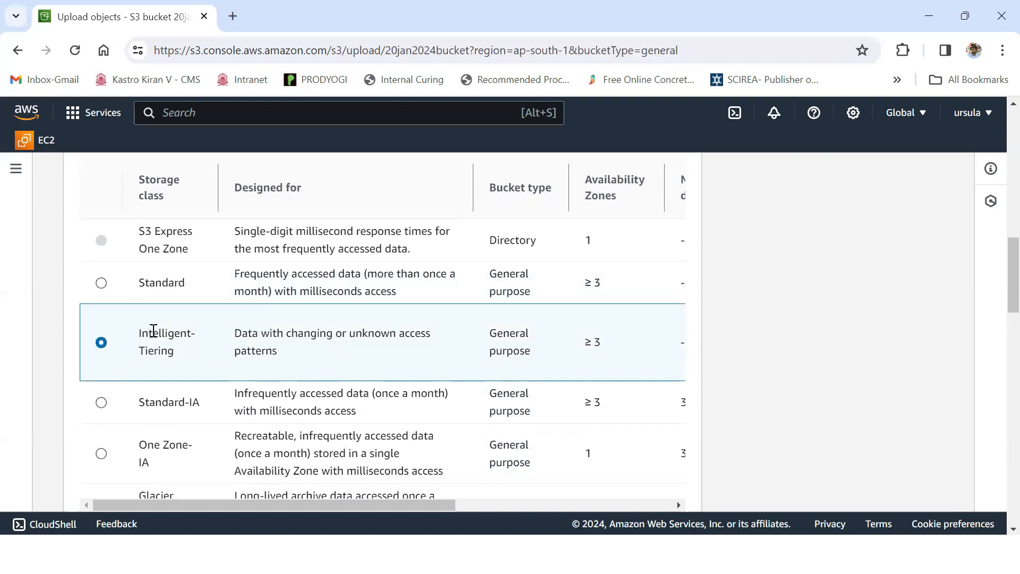
triple_click(153, 330)
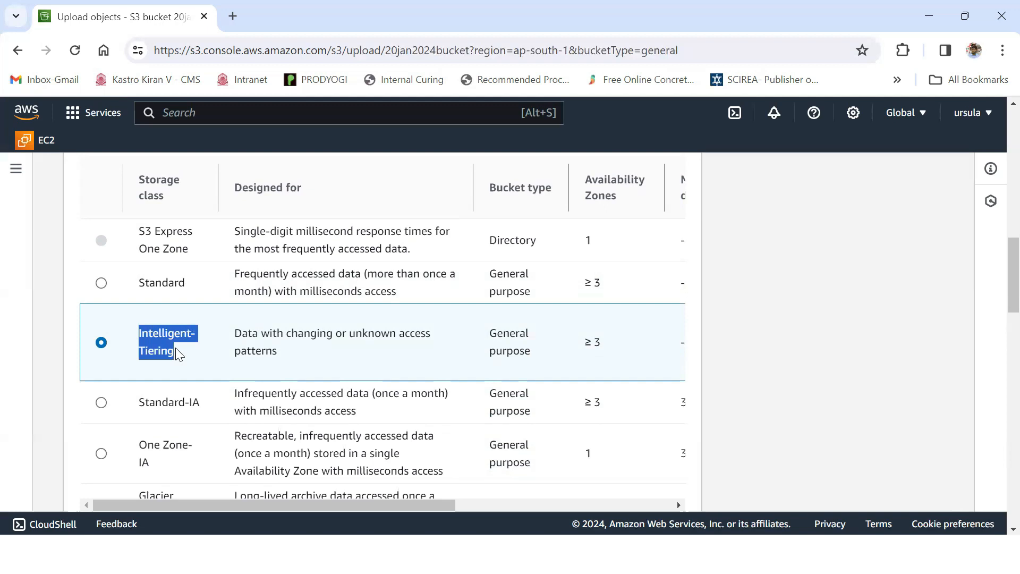
left_click_drag(140, 282, 184, 285)
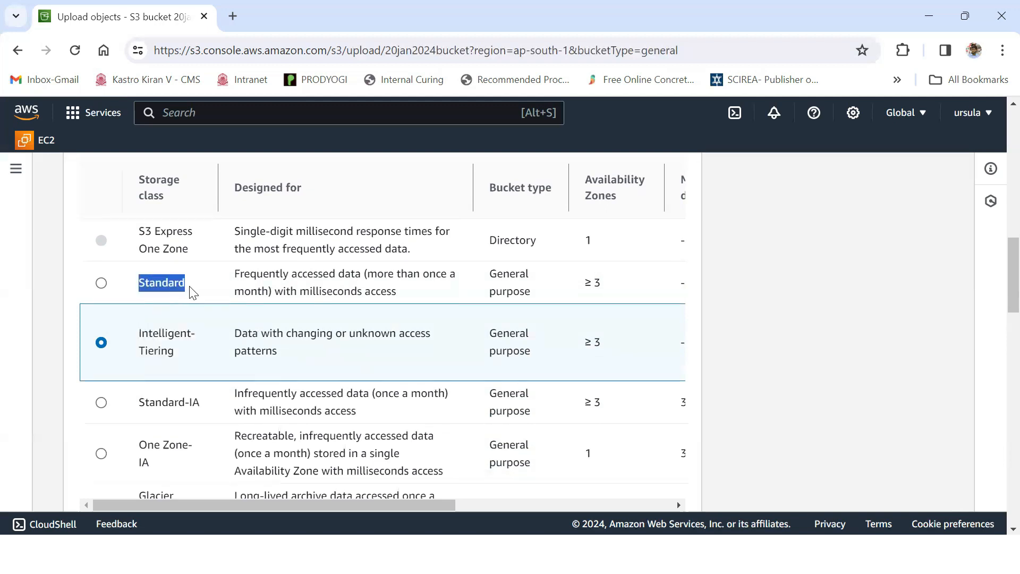
left_click_drag(140, 335, 174, 352)
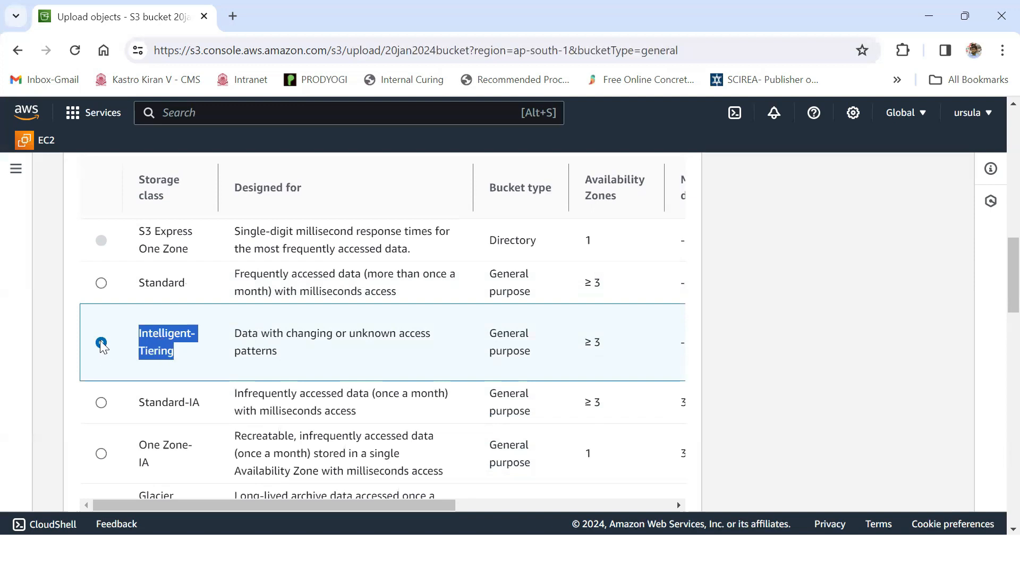
- Examine the intended use and bucket type of the Intelligent-Tiering storage class
left_click(167, 350)
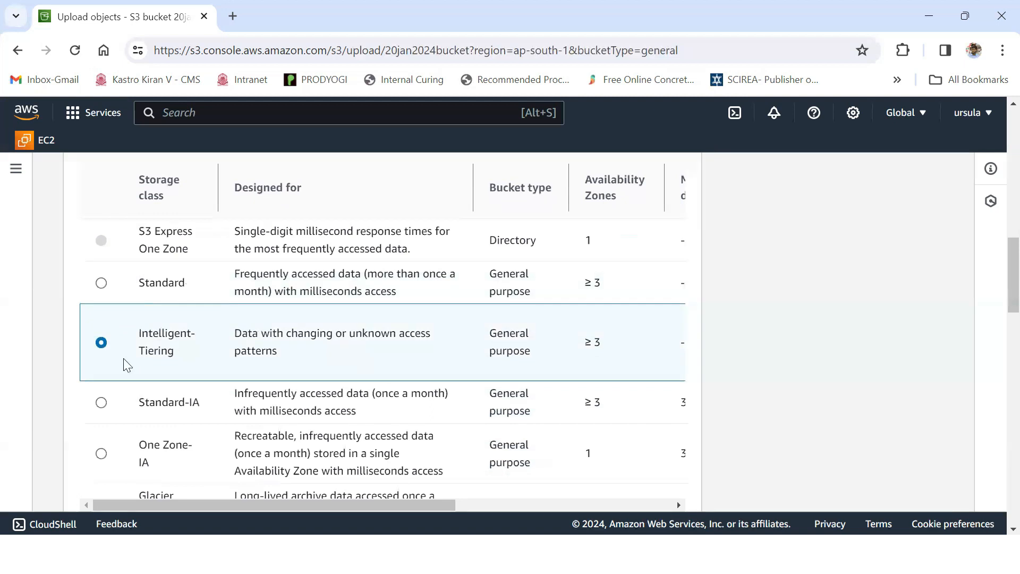
left_click_drag(234, 333, 306, 361)
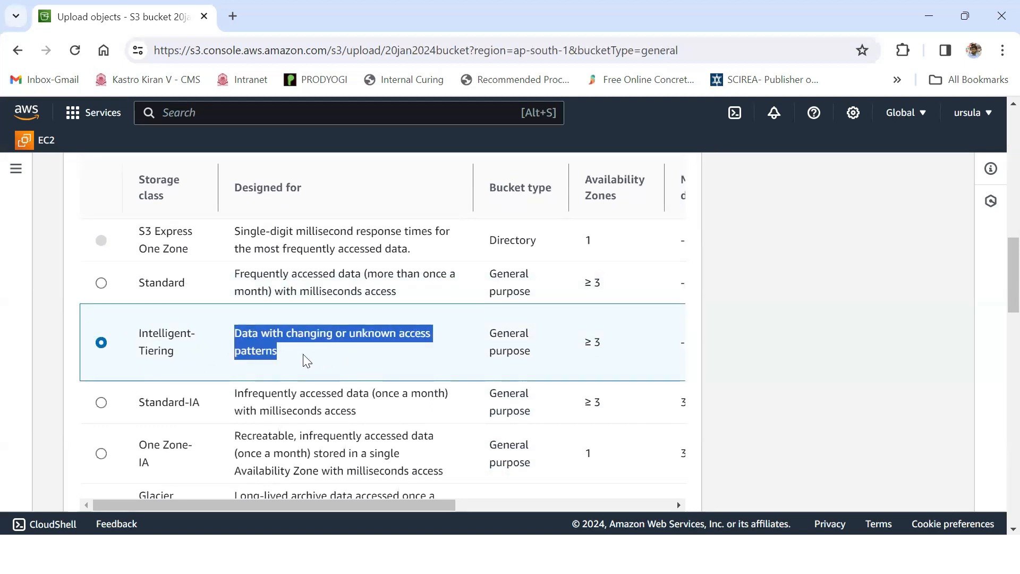
left_click_drag(178, 355, 136, 337)
left_click_drag(235, 340, 342, 351)
left_click_drag(175, 352, 136, 332)
left_click_drag(491, 332, 532, 351)
- Examine the availability zones listed for the Intelligent-Tiering storage class
left_click_drag(606, 348, 585, 348)
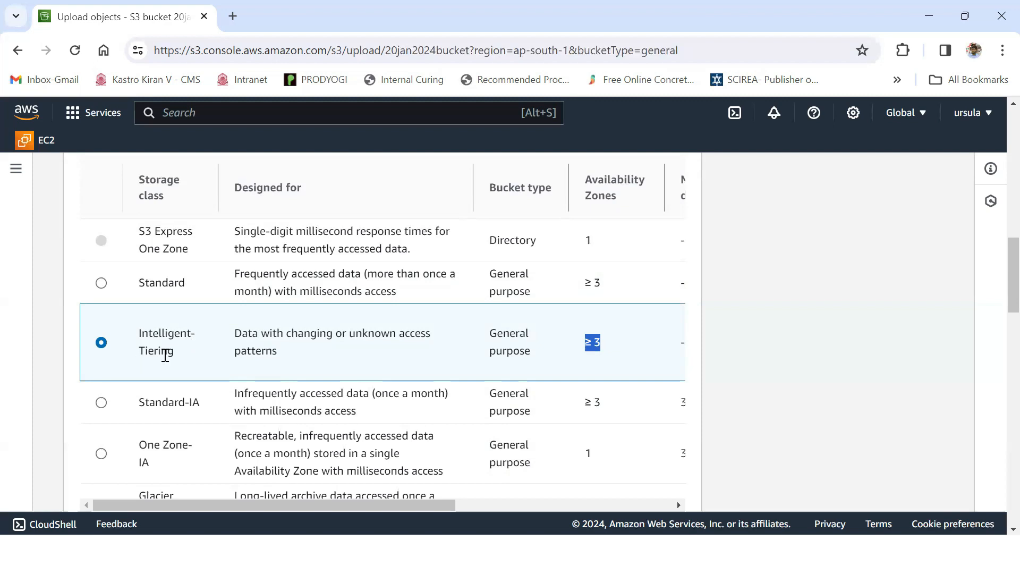
left_click_drag(599, 342, 585, 343)
left_click(602, 342)
mouse_move(601, 342)
left_mouse_down()
mouse_move(585, 348)
mouse_move(592, 342)
left_mouse_up()
left_click(601, 343)
left_click(606, 351)
left_click_drag(599, 346, 587, 345)
left_click_drag(139, 335, 175, 351)
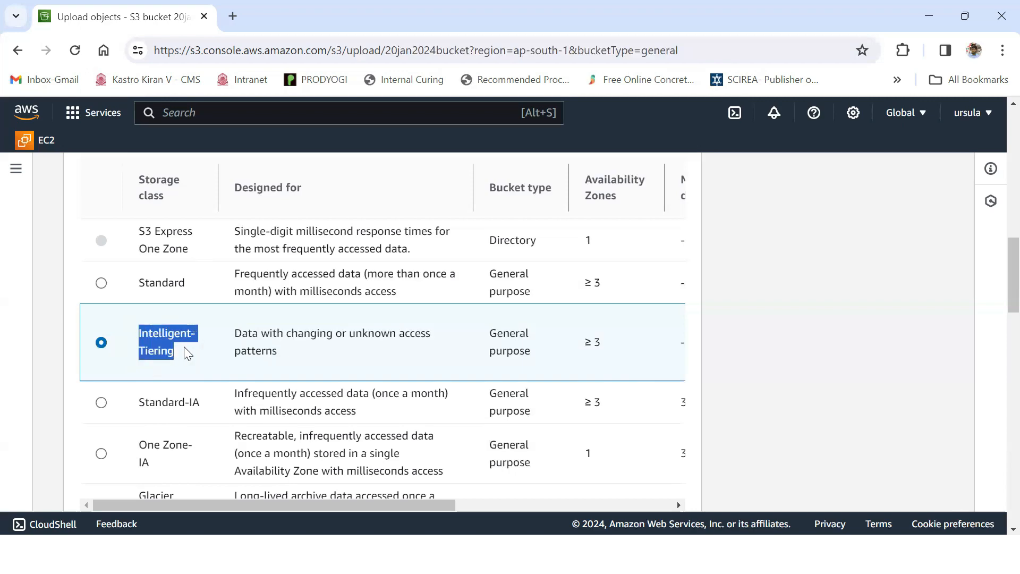
- Upload the image with the selected storage class and close the upload status page to return to the bucket
scroll(187, 353, "down", 20)
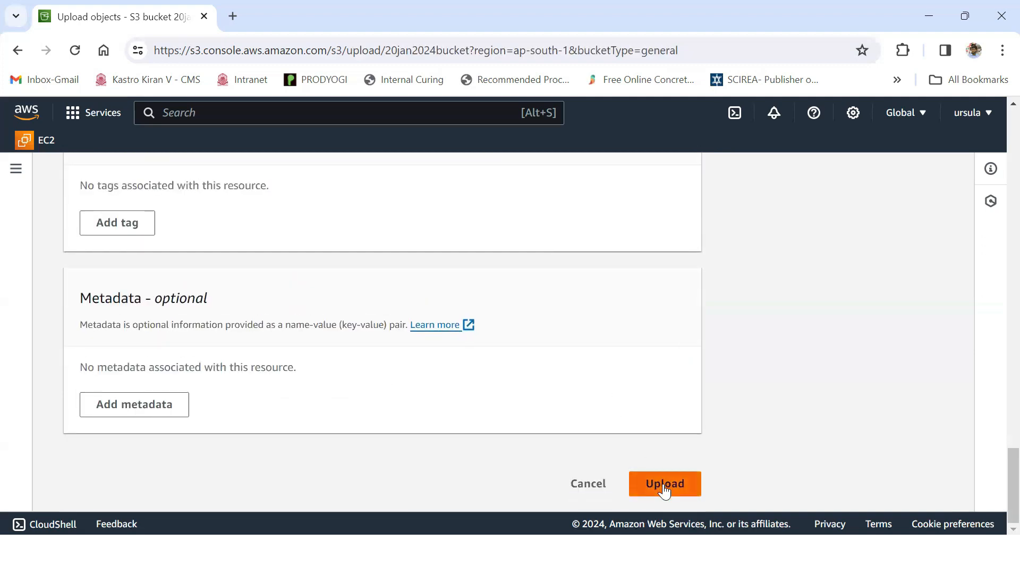
left_click(664, 488)
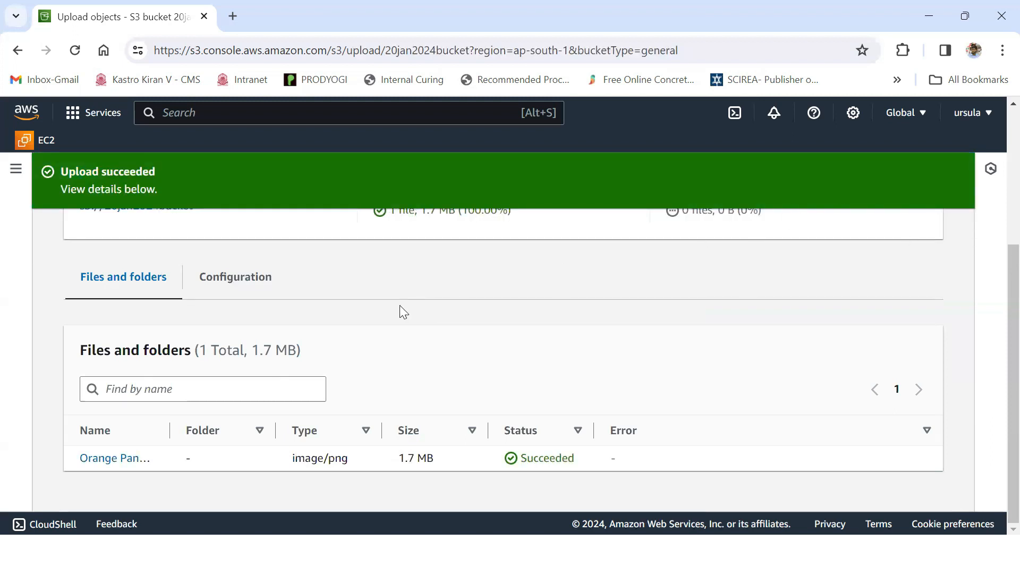
scroll(369, 355, "up", 4)
left_click(916, 257)
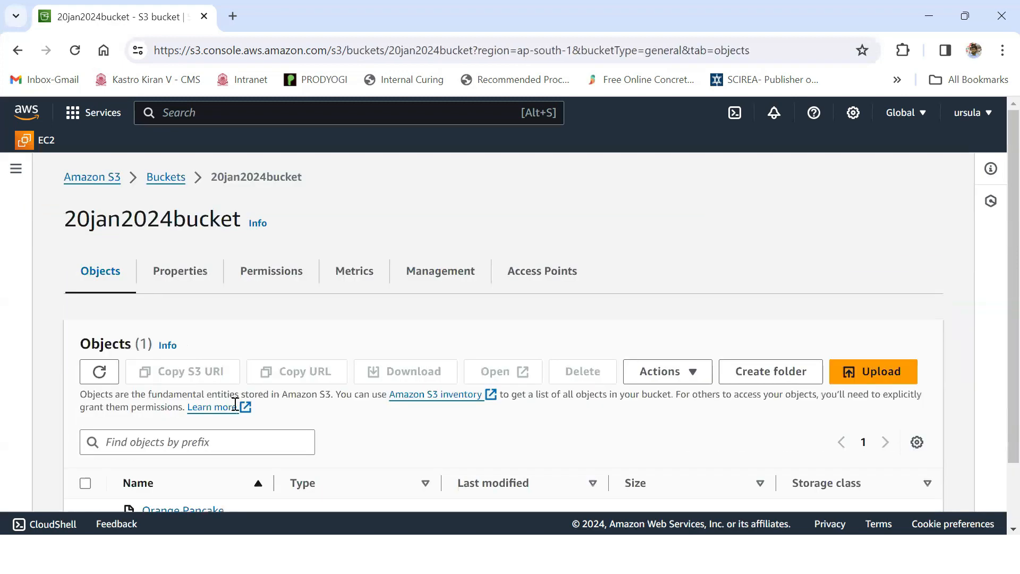
- Review the uploaded image's name, last modified date and size in the bucket's object list
scroll(242, 399, "down", 2)
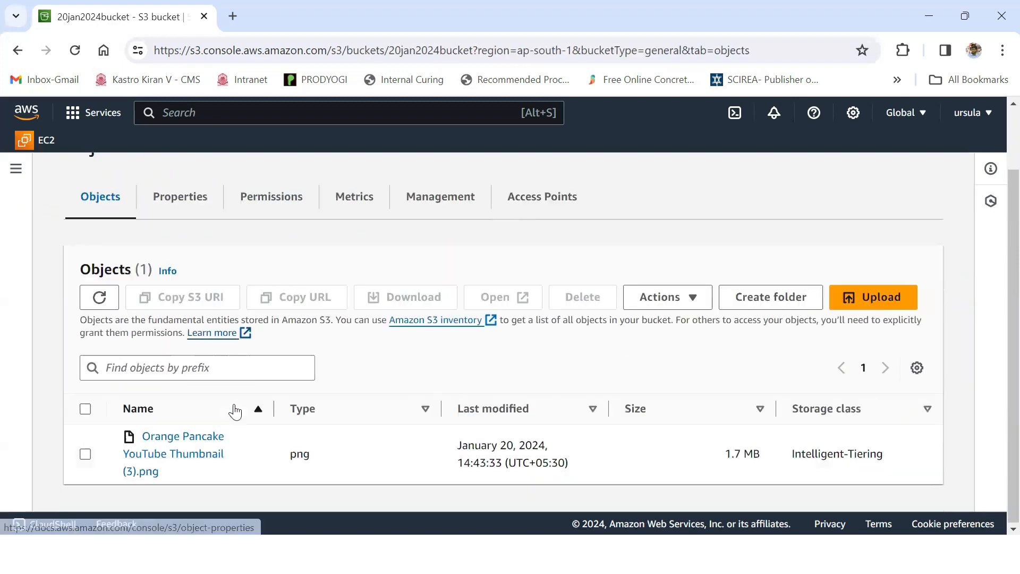
triple_click(152, 445)
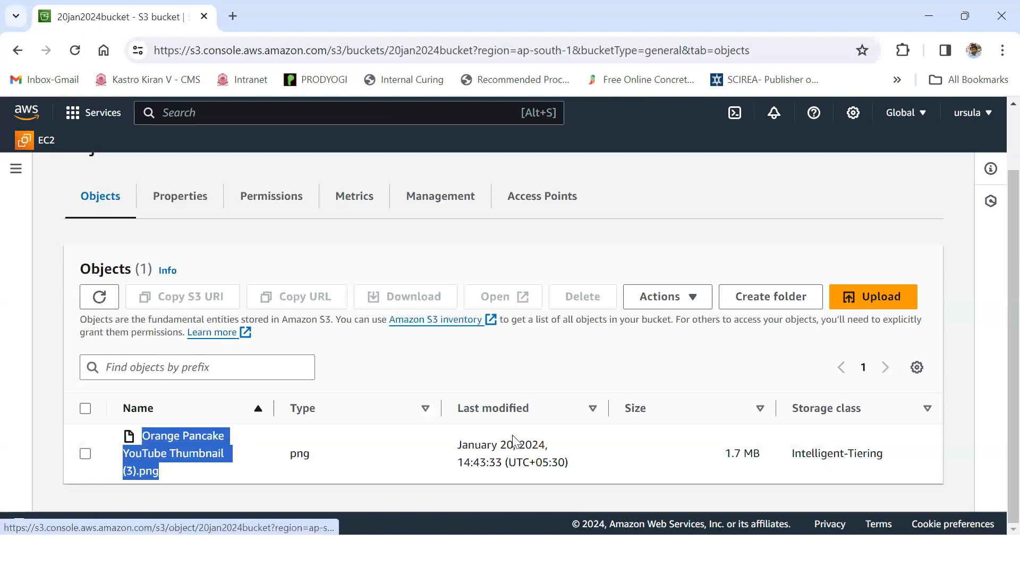
left_click_drag(579, 464, 461, 447)
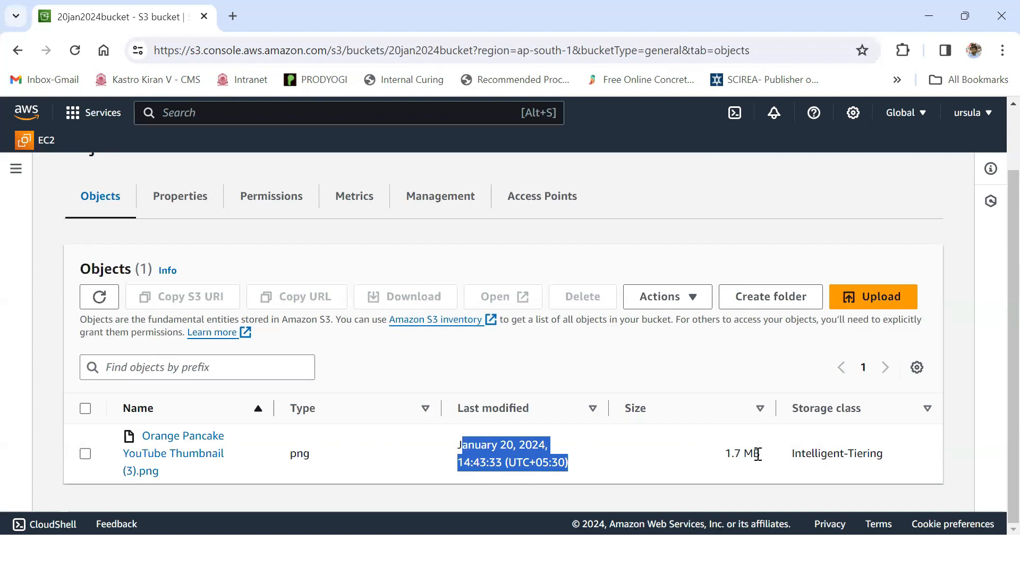
left_click_drag(761, 453, 728, 455)
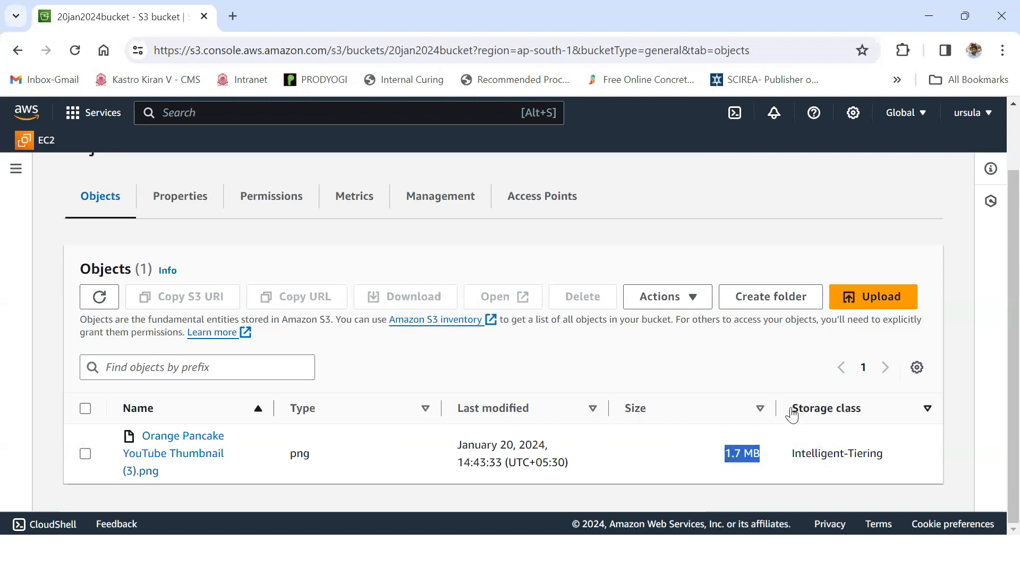
- Check the storage class recorded for the uploaded Orange Pancake image in the object list
left_click_drag(793, 416, 863, 420)
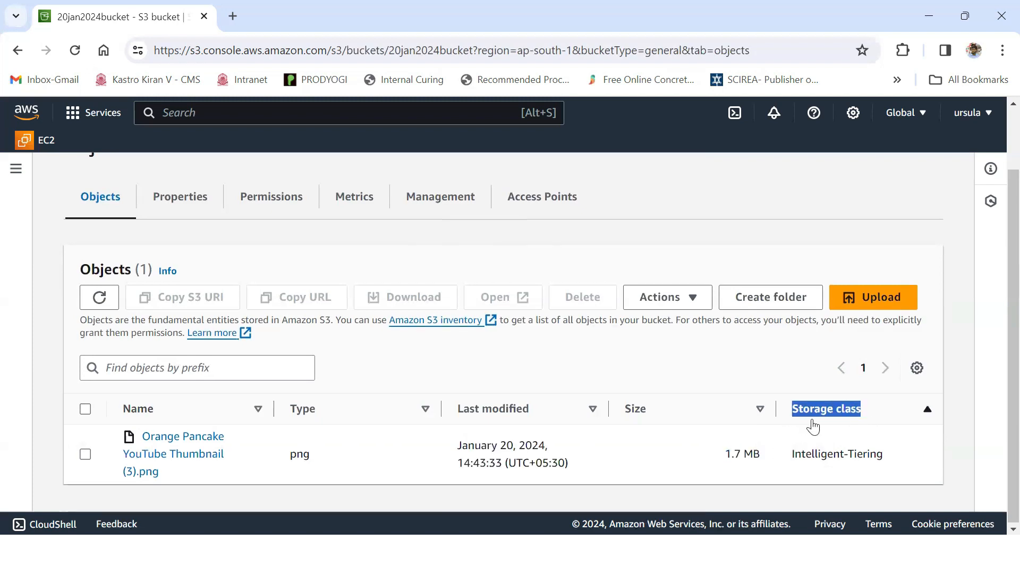
left_click_drag(791, 453, 885, 462)
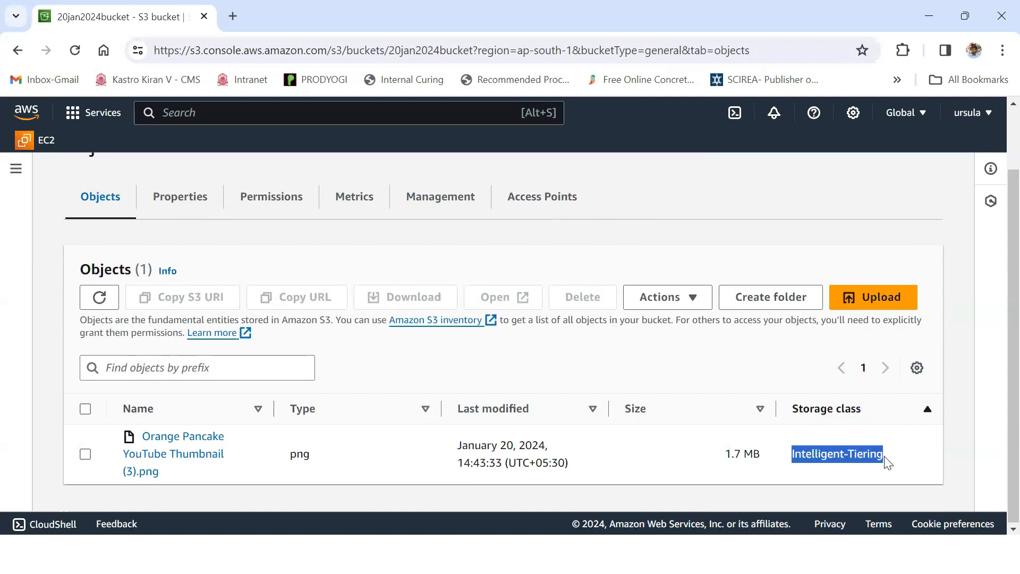
left_click(853, 460)
left_click_drag(791, 455, 883, 452)
left_click(813, 453)
left_click_drag(792, 458, 884, 458)
left_click(825, 453)
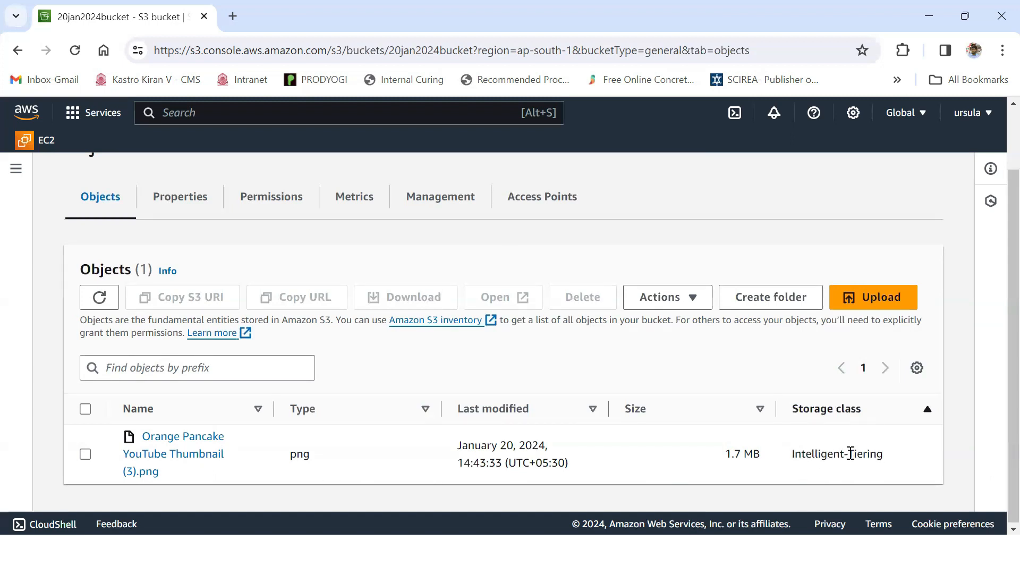
triple_click(824, 453)
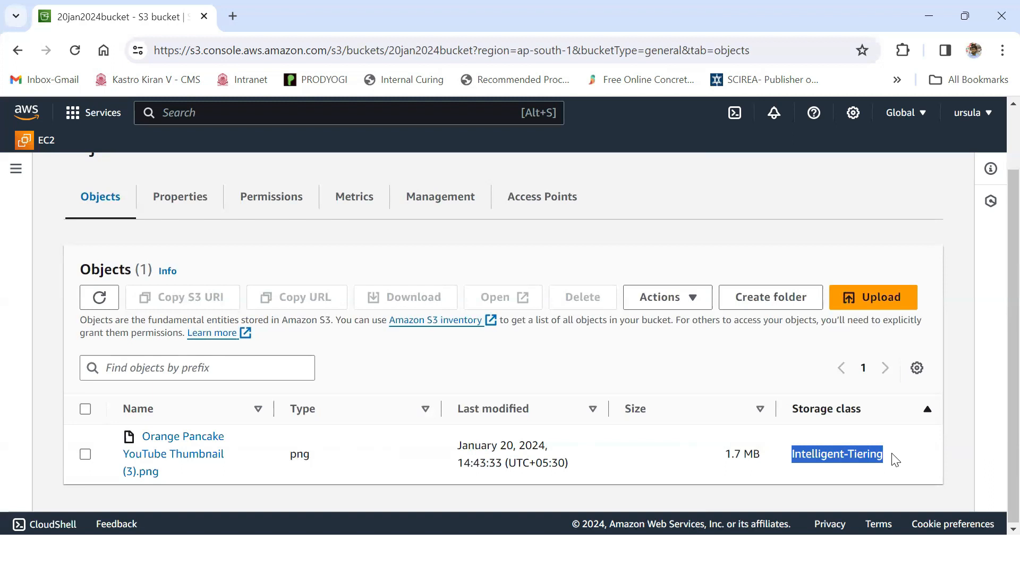
left_click(832, 456)
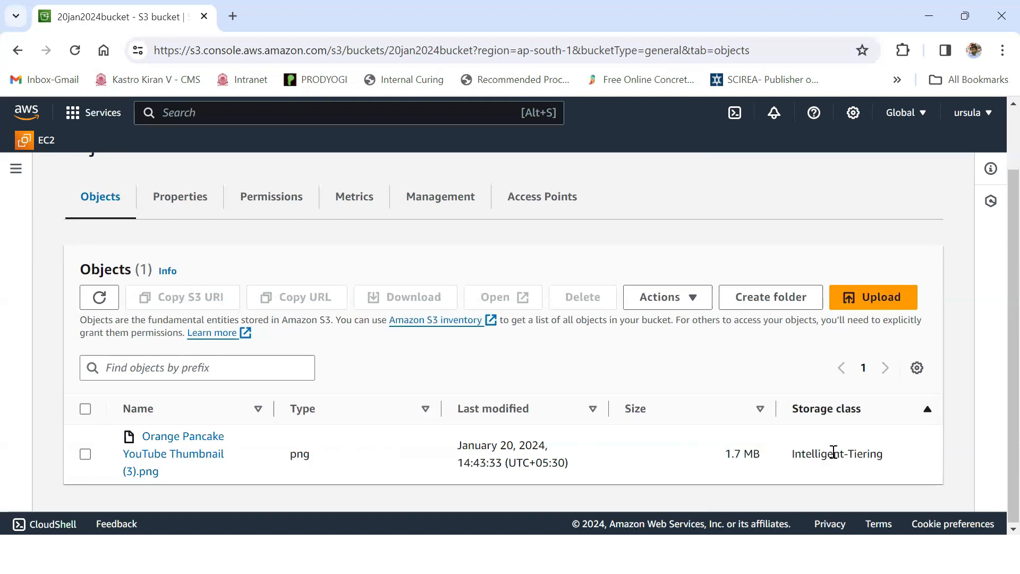
- Start another upload to the bucket and add P4 1503.tif from the Downloads folder
left_click(867, 304)
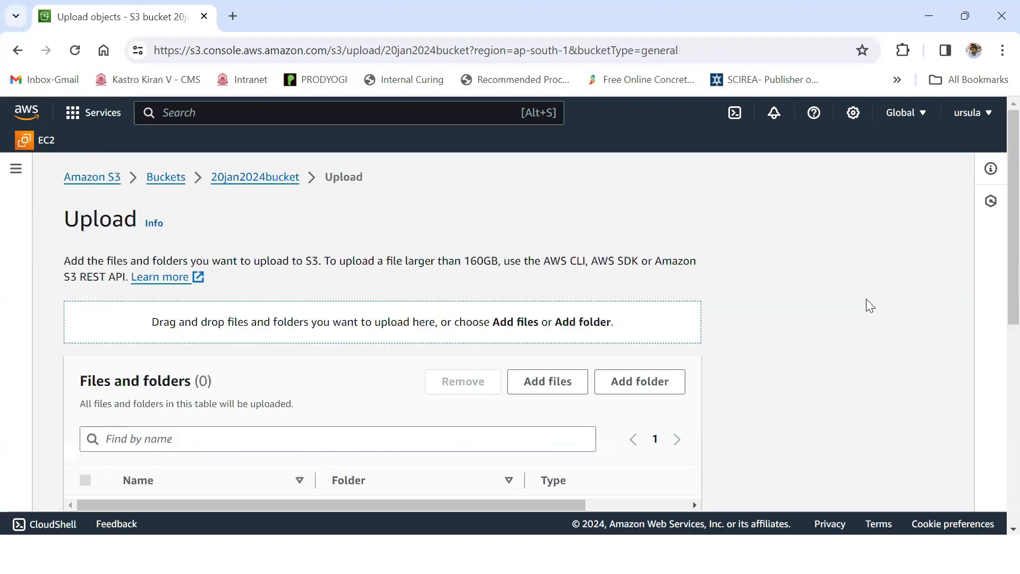
scroll(526, 343, "down", 2)
scroll(543, 319, "down", 1)
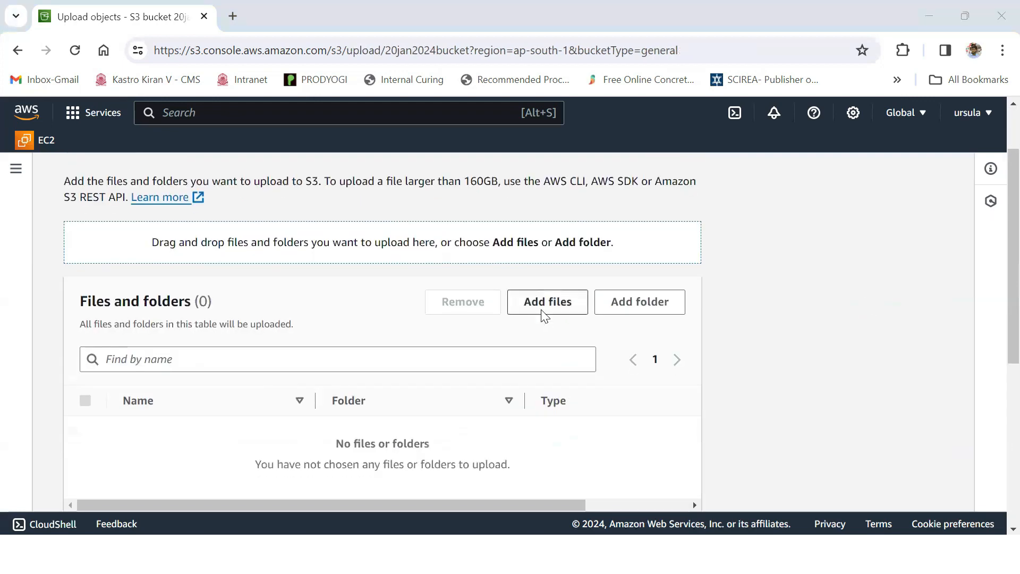
left_click(546, 307)
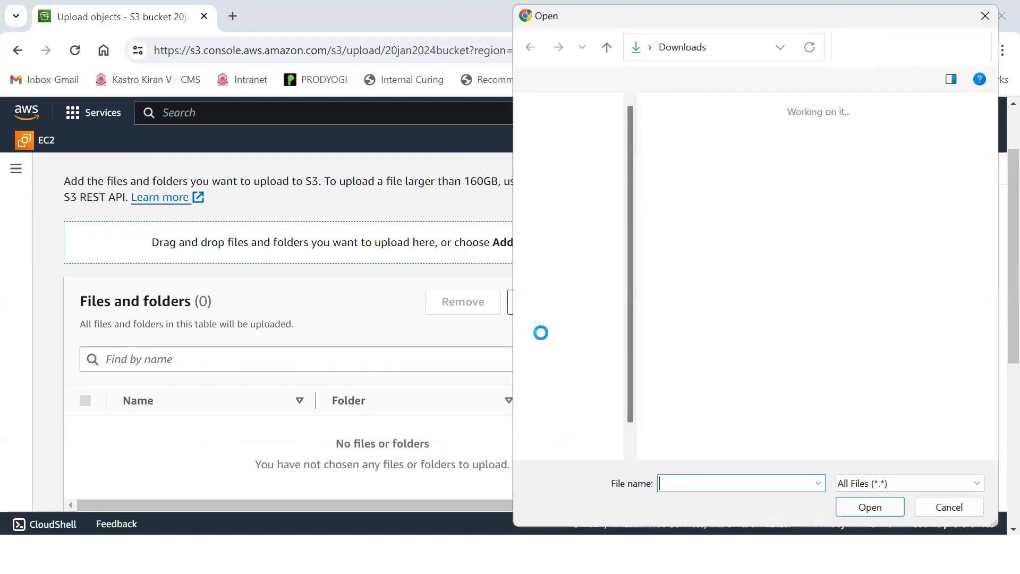
left_click(731, 201)
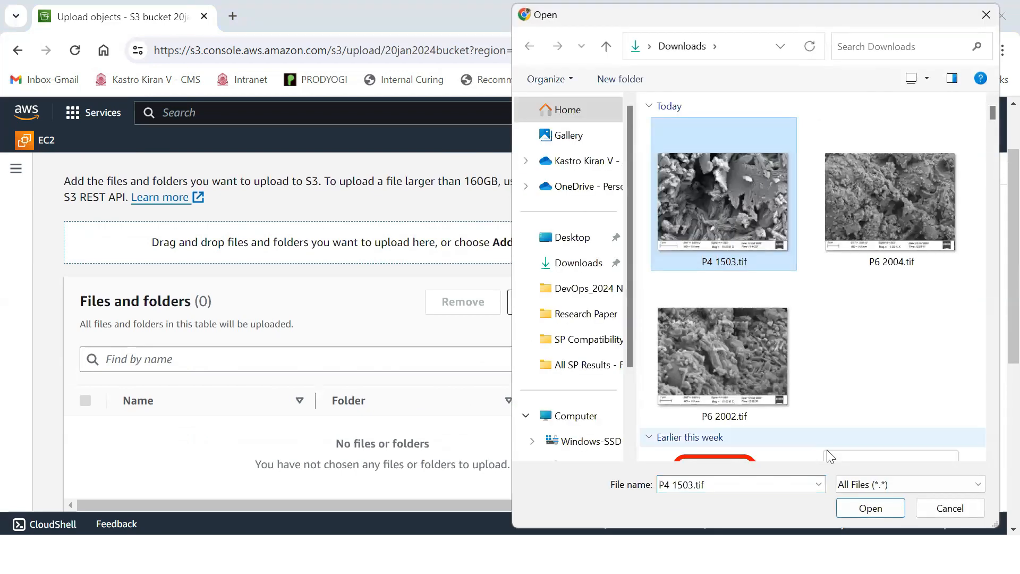
left_click(866, 509)
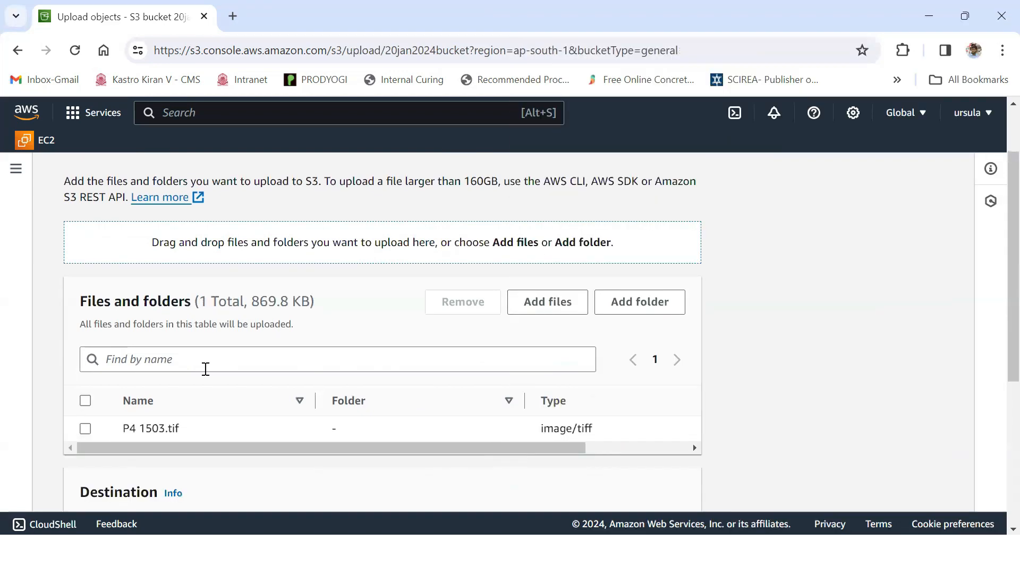
- Upload P4 1503.tif without changing the storage class, and close the upload status page to return to the bucket
scroll(849, 348, "down", 1)
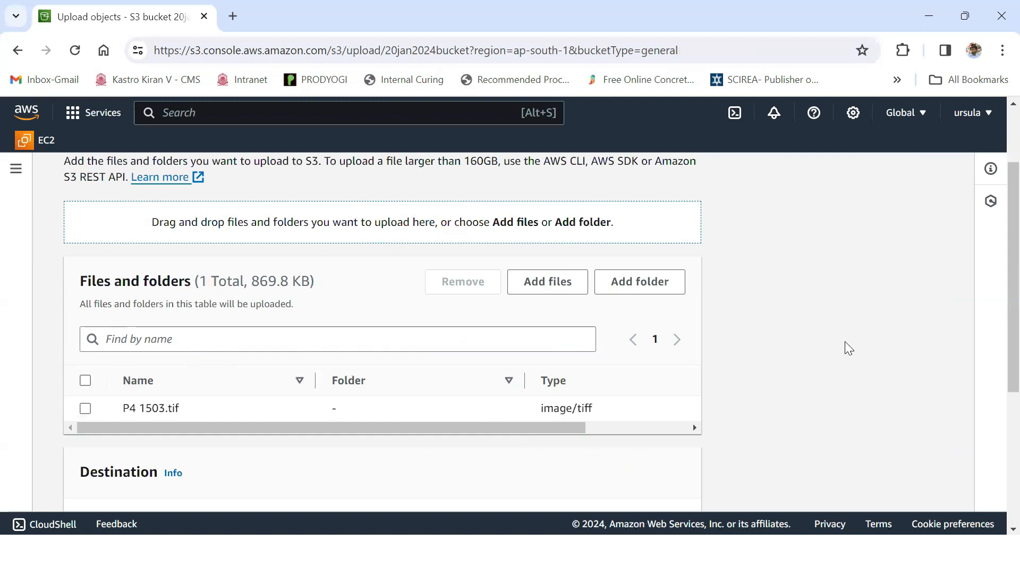
scroll(848, 346, "down", 5)
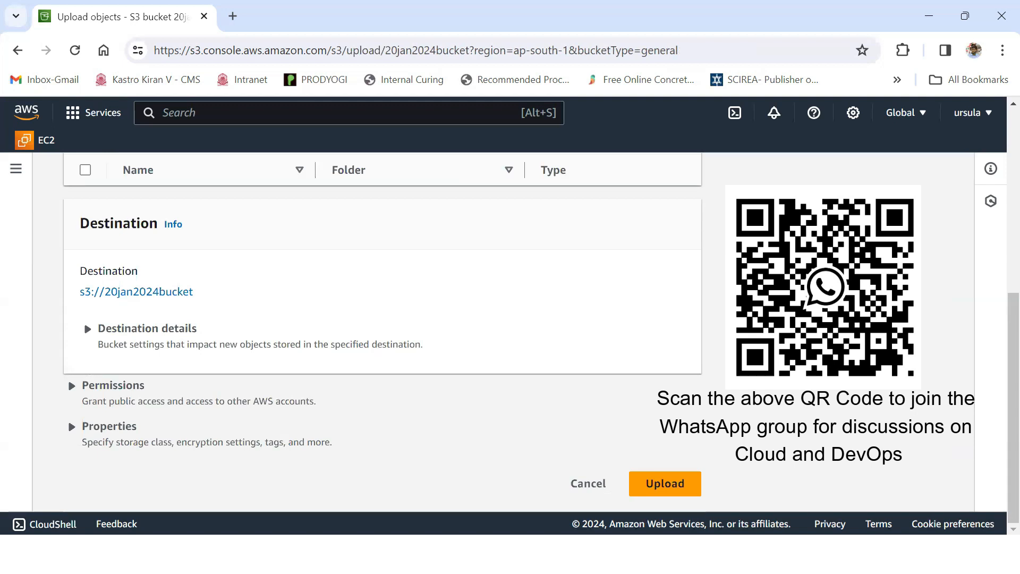
scroll(380, 404, "up", 1)
scroll(377, 397, "up", 4)
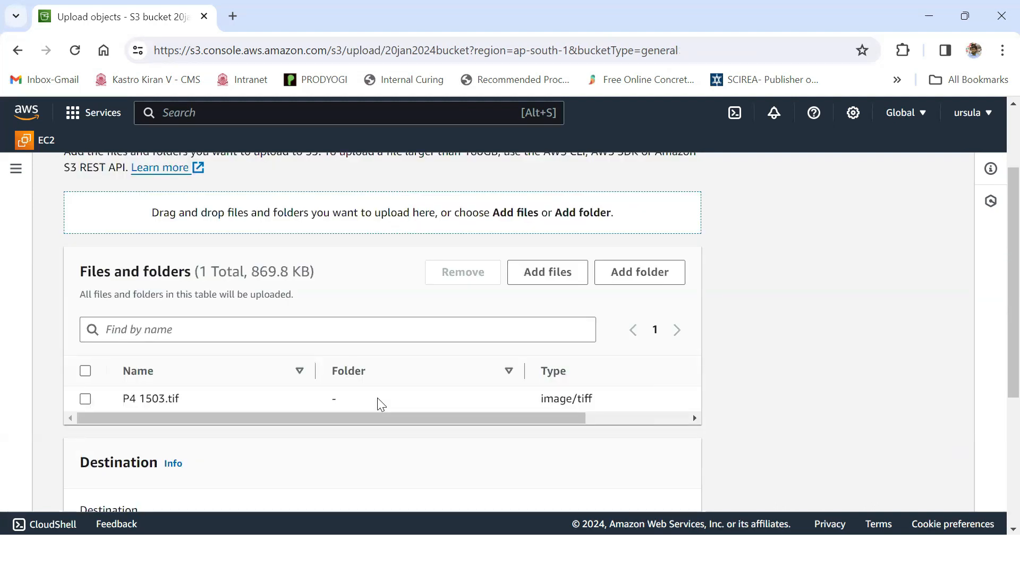
scroll(377, 398, "down", 2)
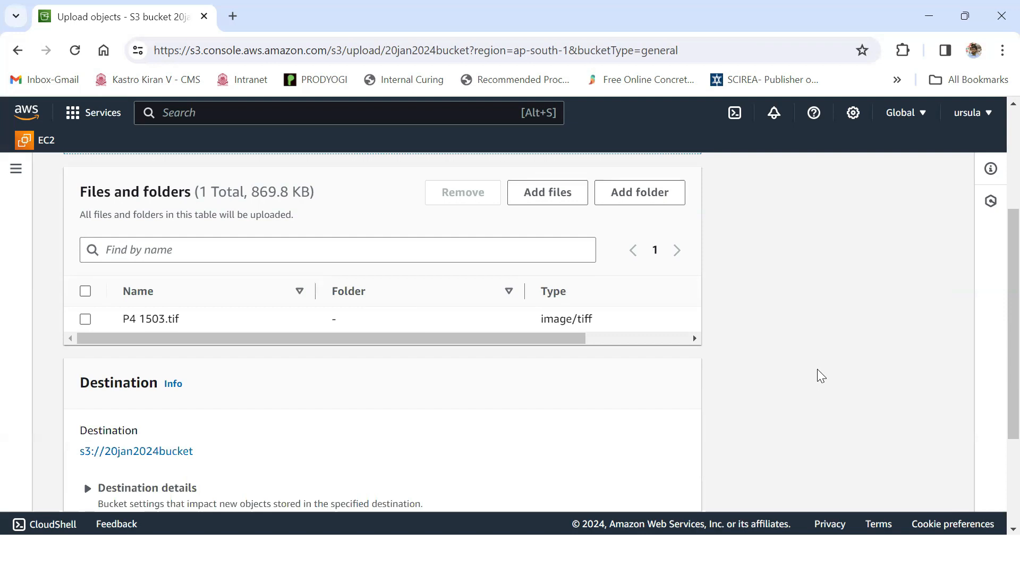
scroll(820, 375, "down", 3)
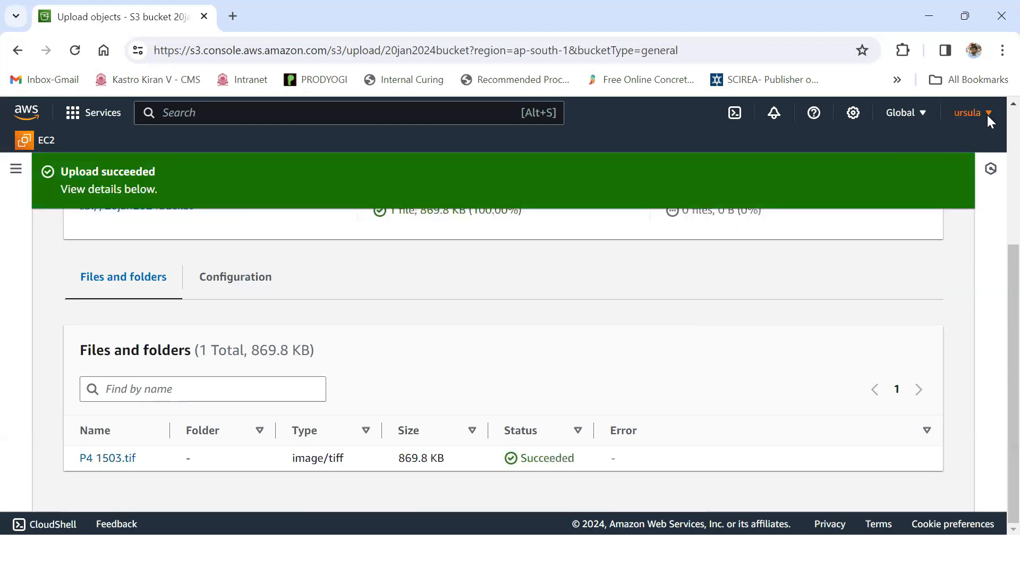
scroll(933, 255, "up", 4)
left_click(908, 245)
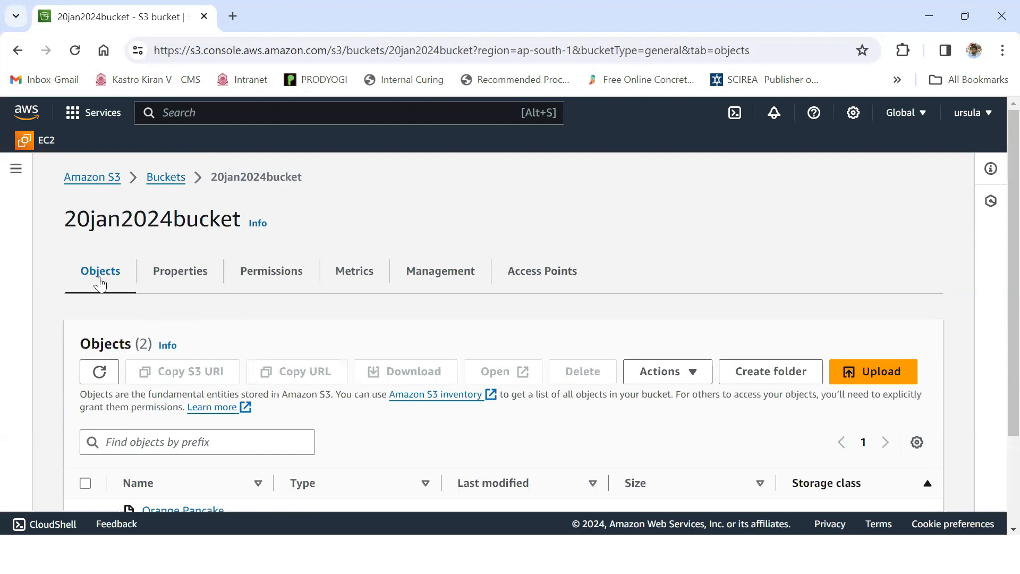
- Review the object list entry for P4 1503.tif and check its storage class
scroll(97, 295, "down", 3)
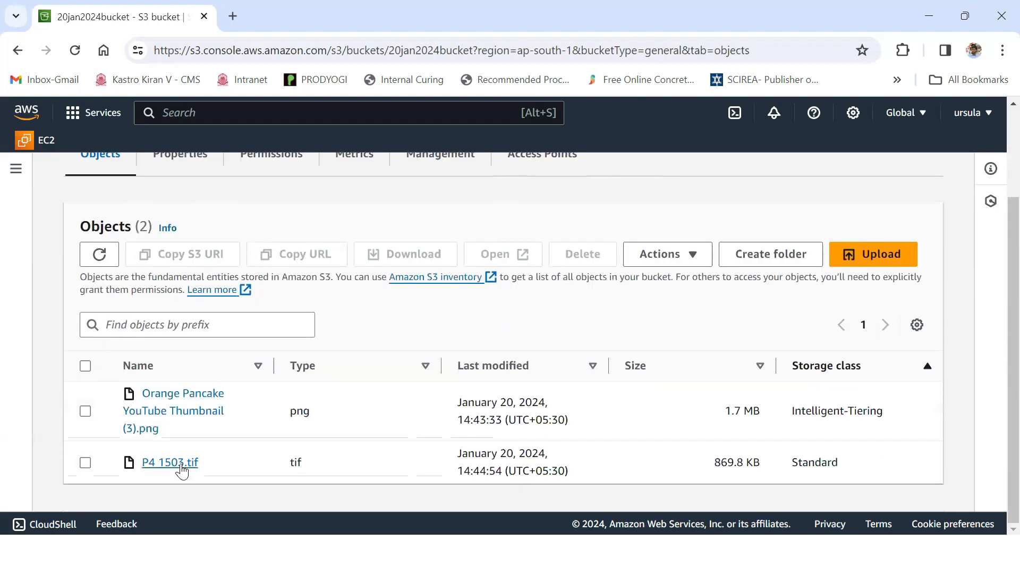
left_click_drag(177, 463, 141, 464)
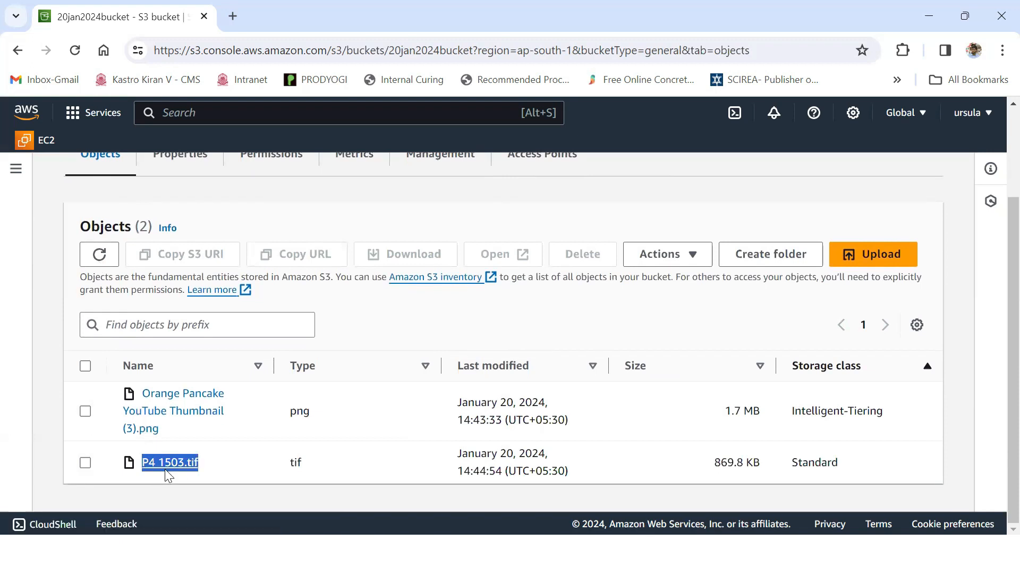
left_click(834, 465)
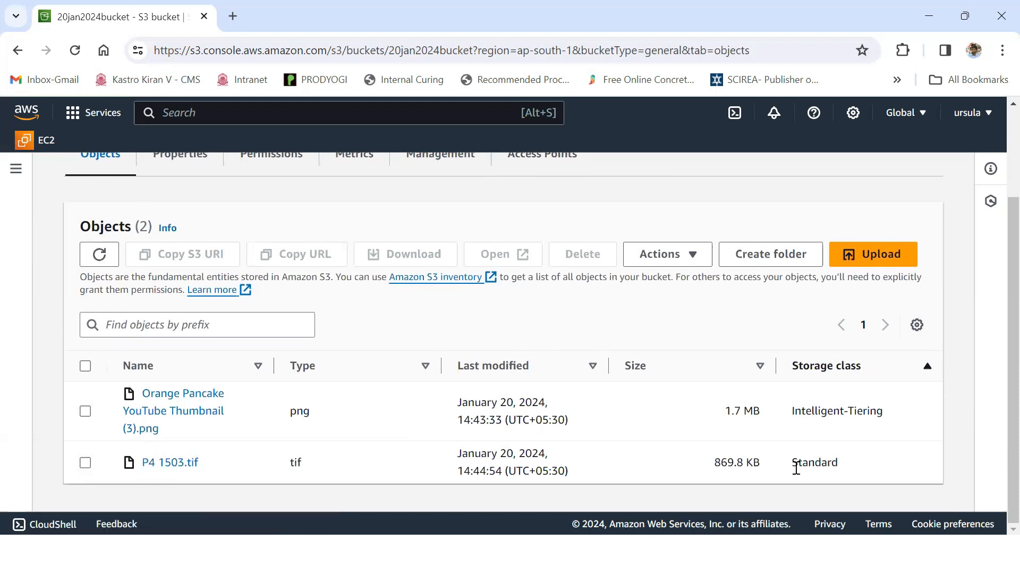
double_click(796, 468)
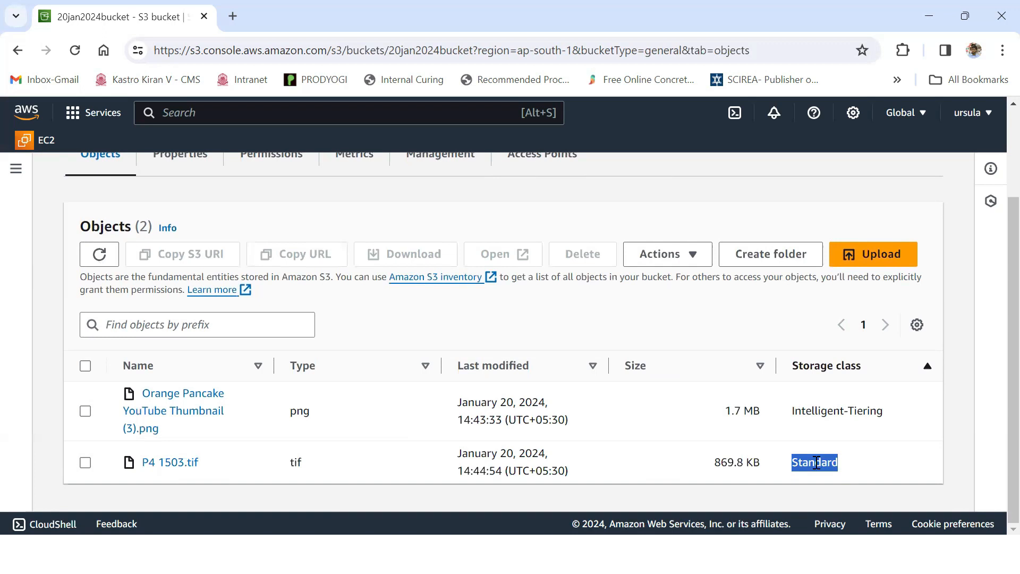
left_click(846, 471)
left_click_drag(839, 463, 793, 459)
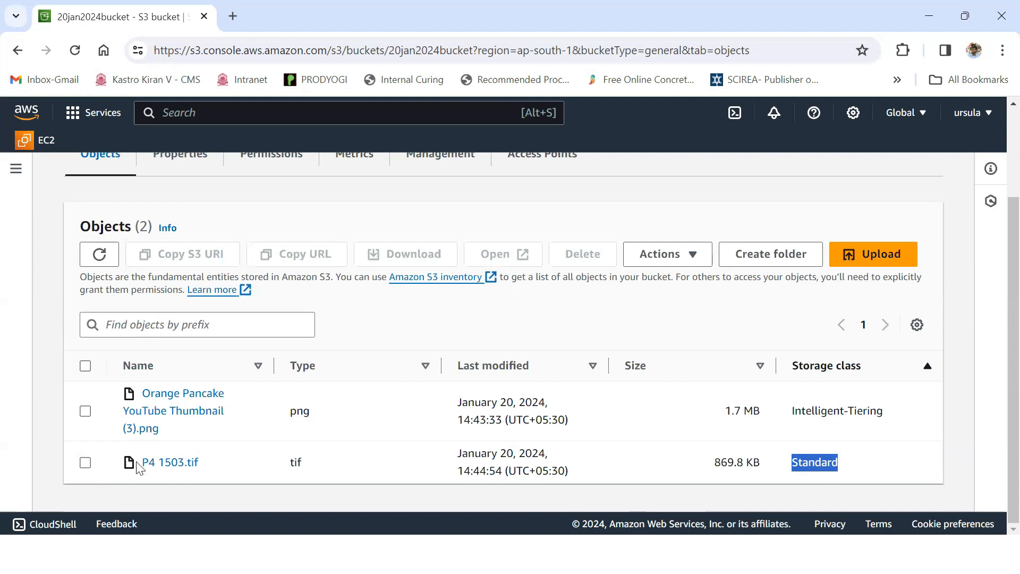
left_click_drag(210, 469, 145, 474)
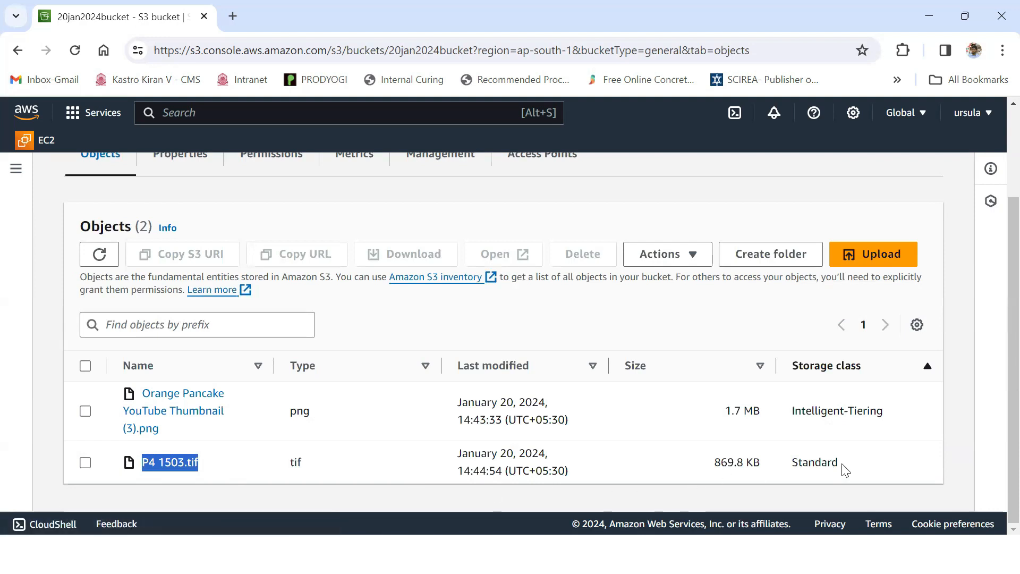
left_click_drag(846, 468, 792, 464)
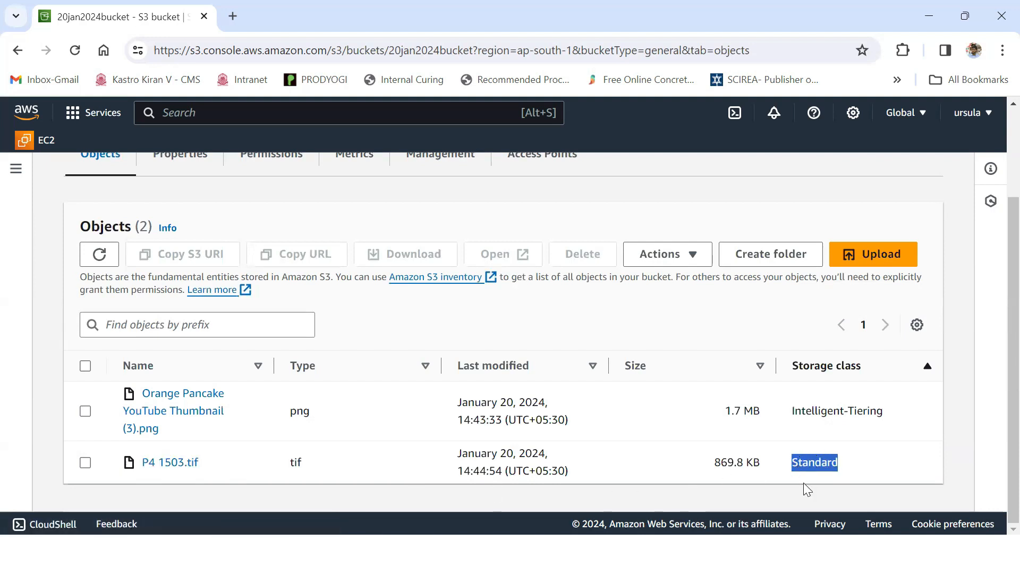
left_click_drag(205, 468, 144, 467)
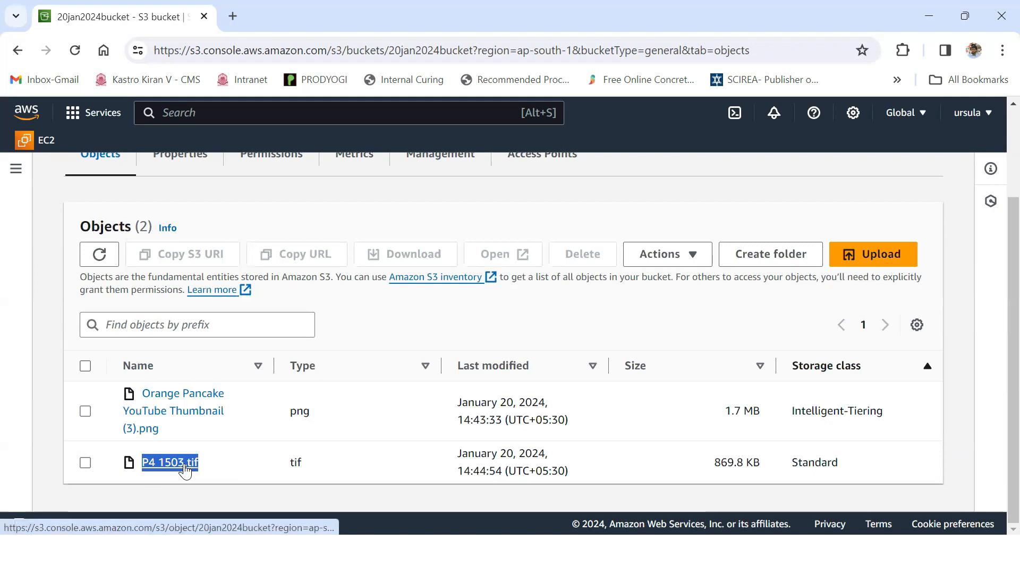
- Open the details of P4 1503.tif and check the storage class recorded in its properties
left_click_drag(842, 463, 794, 461)
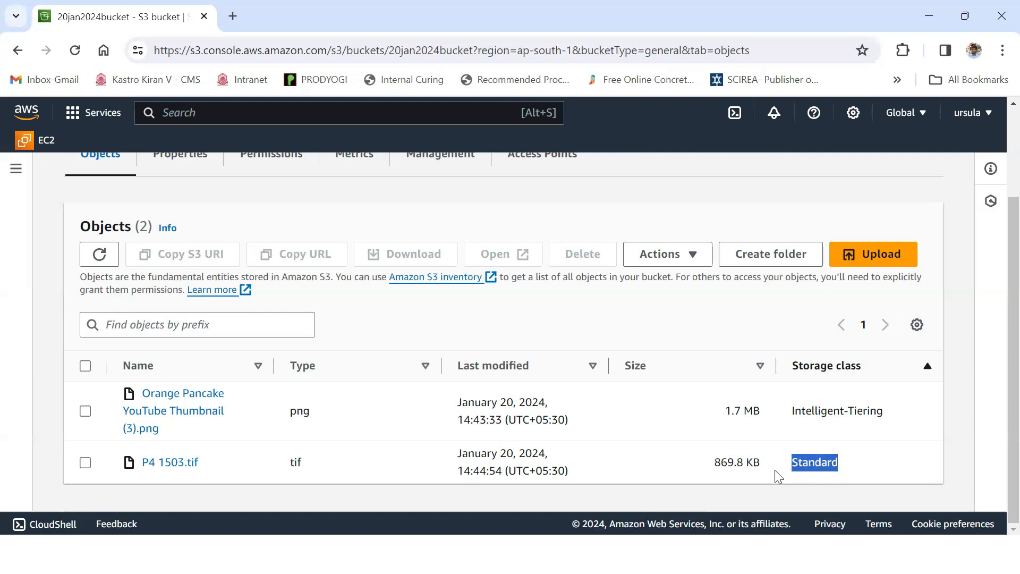
left_click(166, 463)
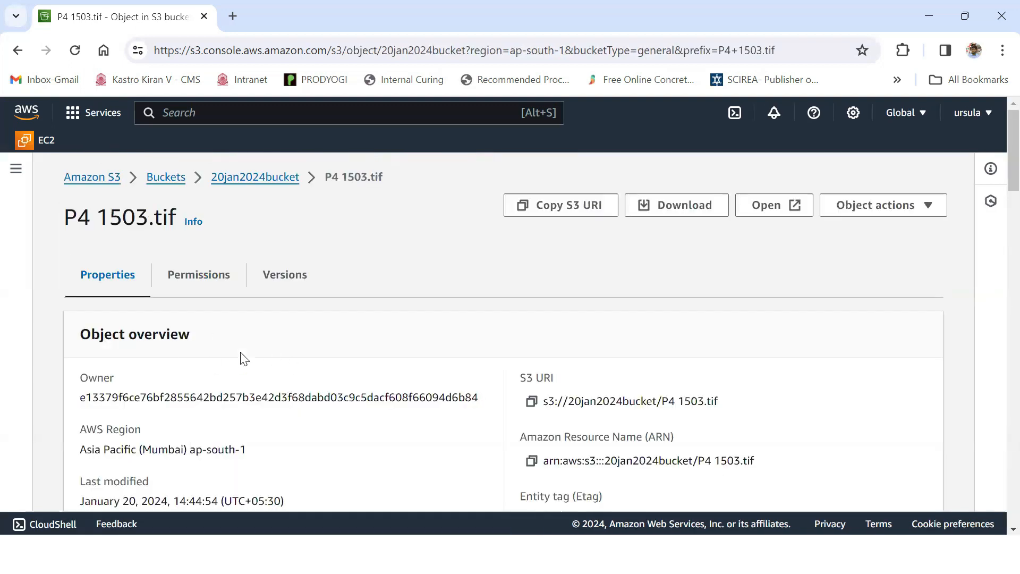
scroll(228, 332, "down", 8)
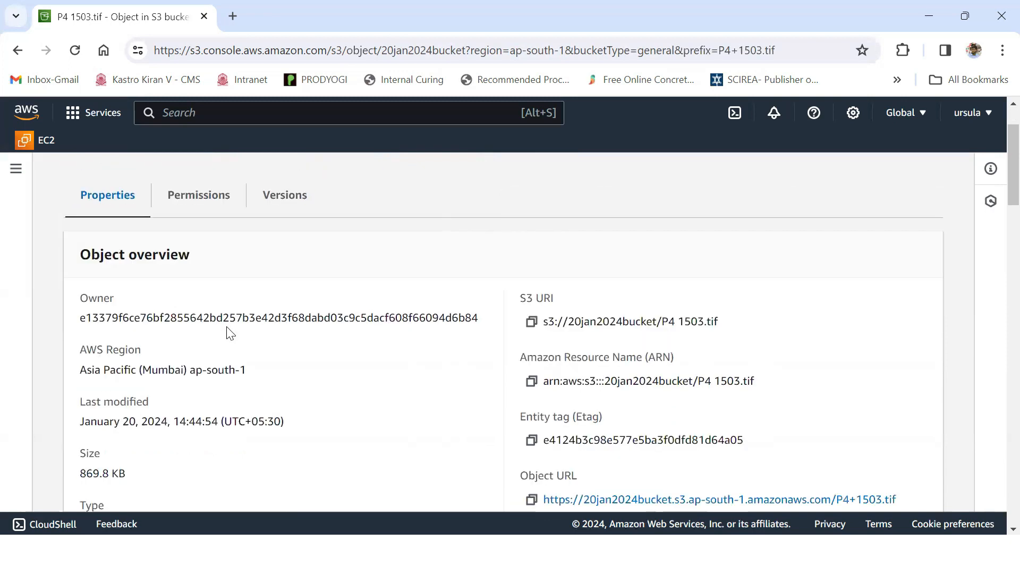
scroll(228, 332, "down", 10)
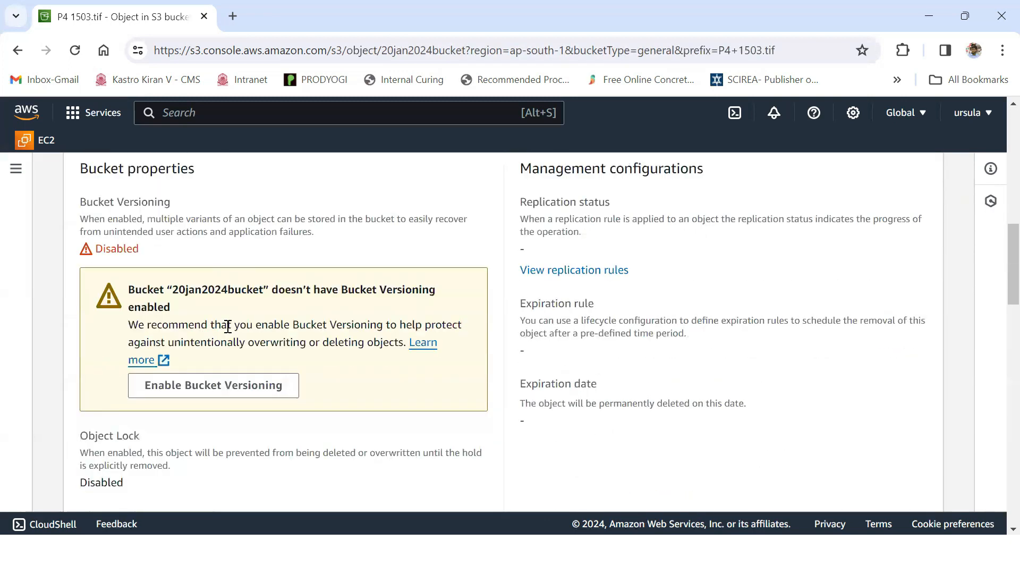
scroll(230, 333, "down", 2)
left_click_drag(79, 308, 177, 312)
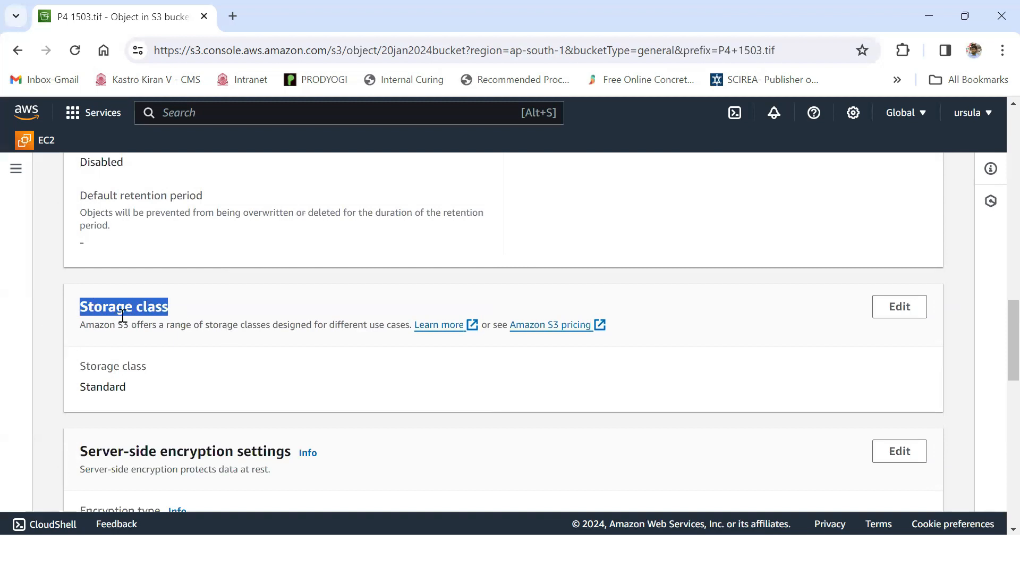
left_click_drag(85, 363, 80, 387)
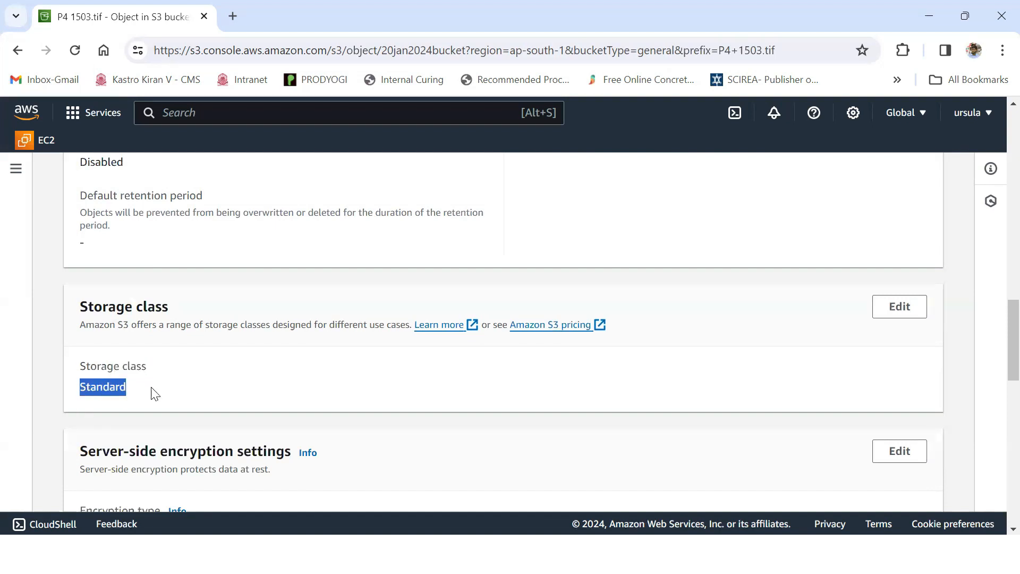
left_click(111, 383)
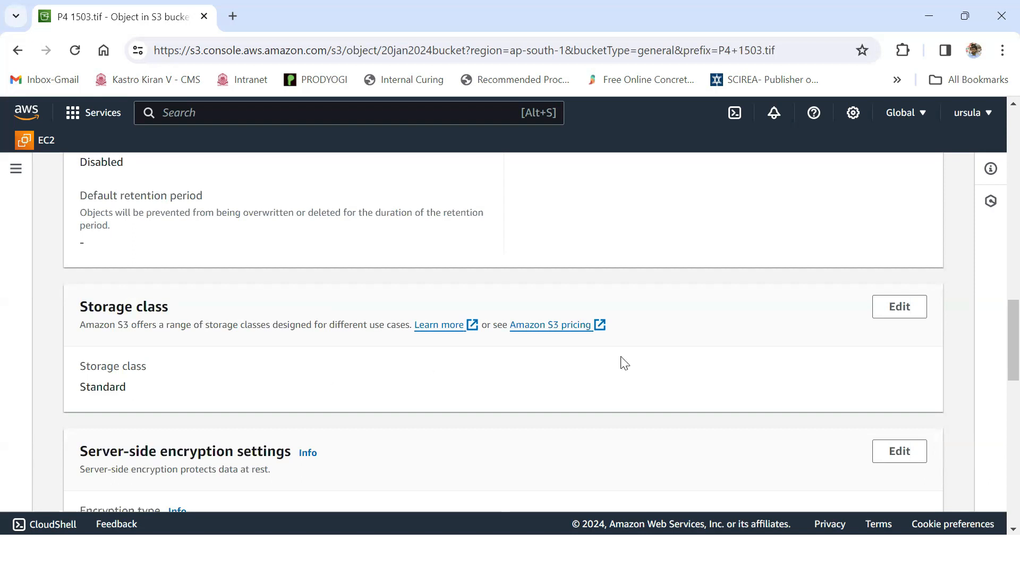
- Start editing the storage class of P4 1503.tif and choose Reduced redundancy
left_click(905, 310)
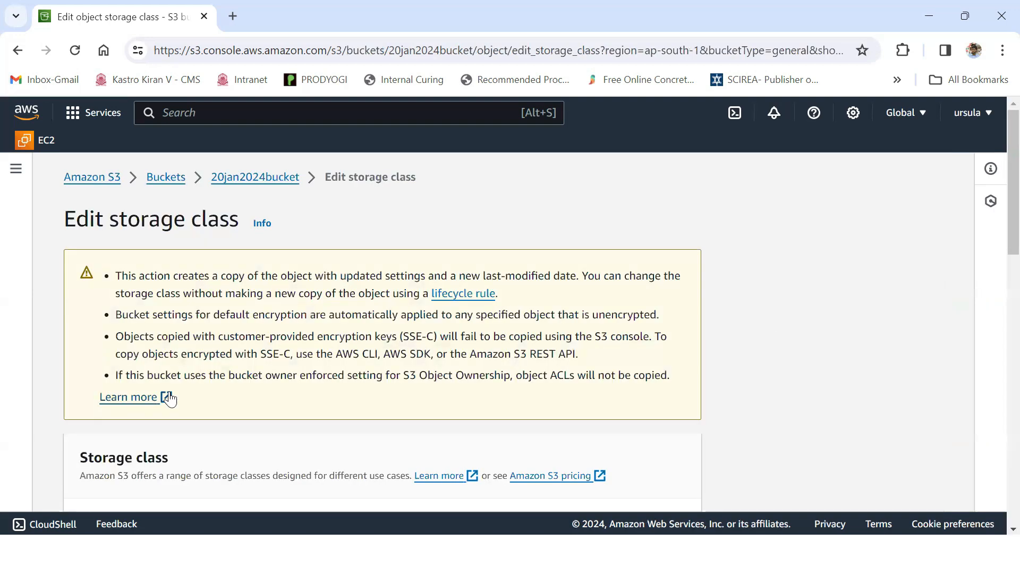
scroll(166, 397, "down", 4)
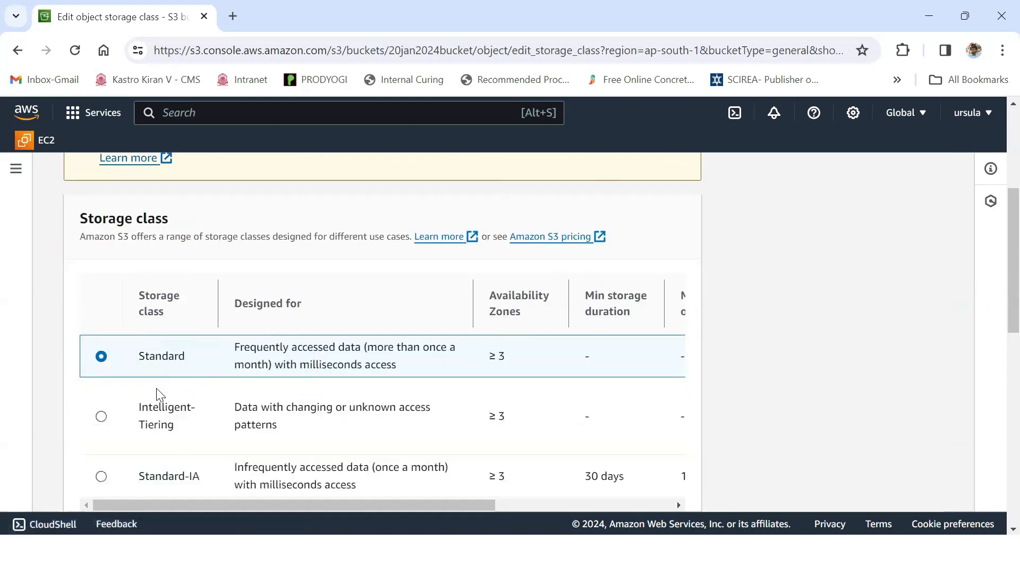
scroll(155, 401, "down", 3)
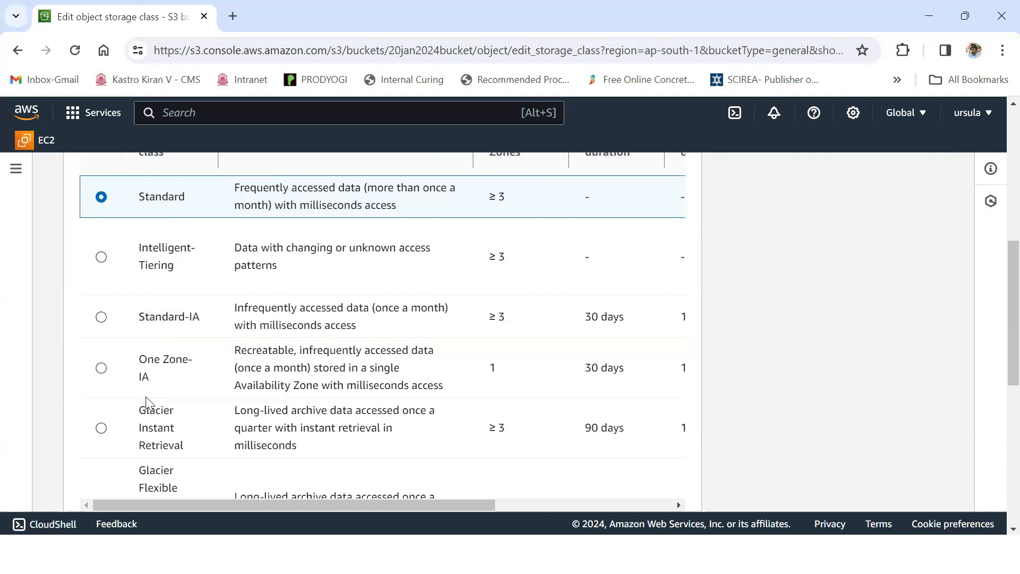
scroll(145, 397, "down", 5)
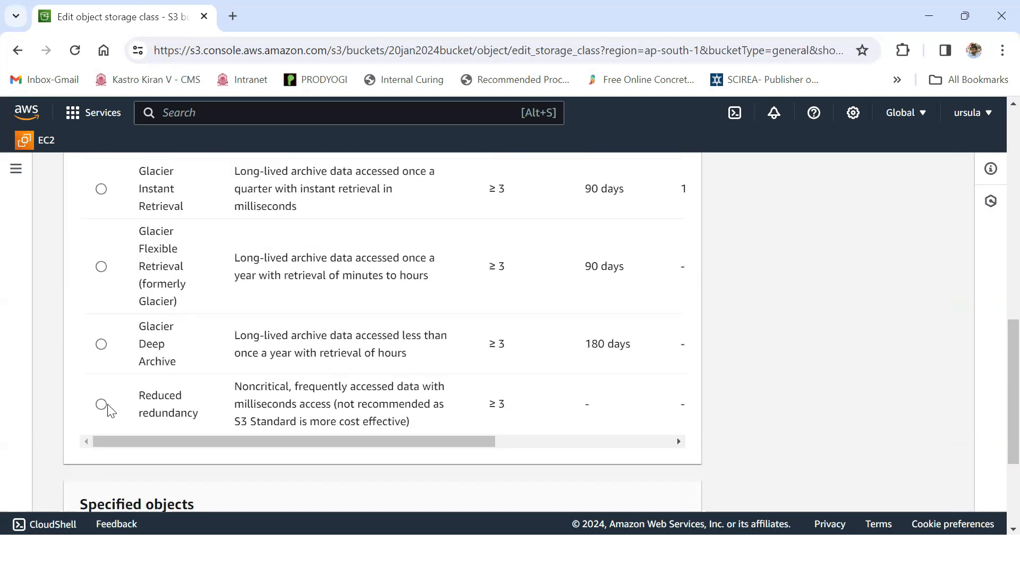
left_click(102, 405)
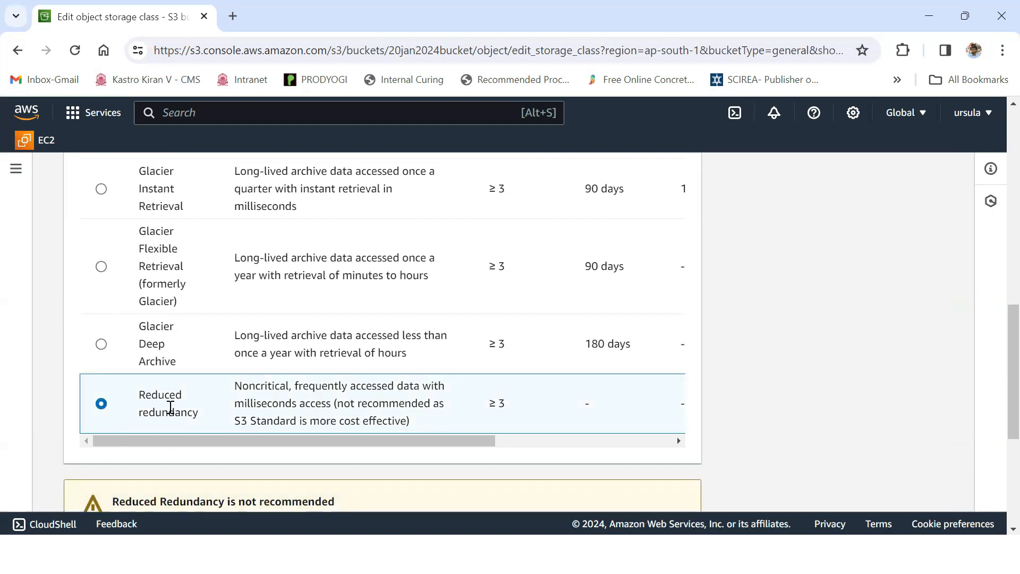
- Read the notice about the Reduced redundancy storage class and review the selected option
scroll(171, 407, "down", 2)
scroll(170, 406, "down", 1)
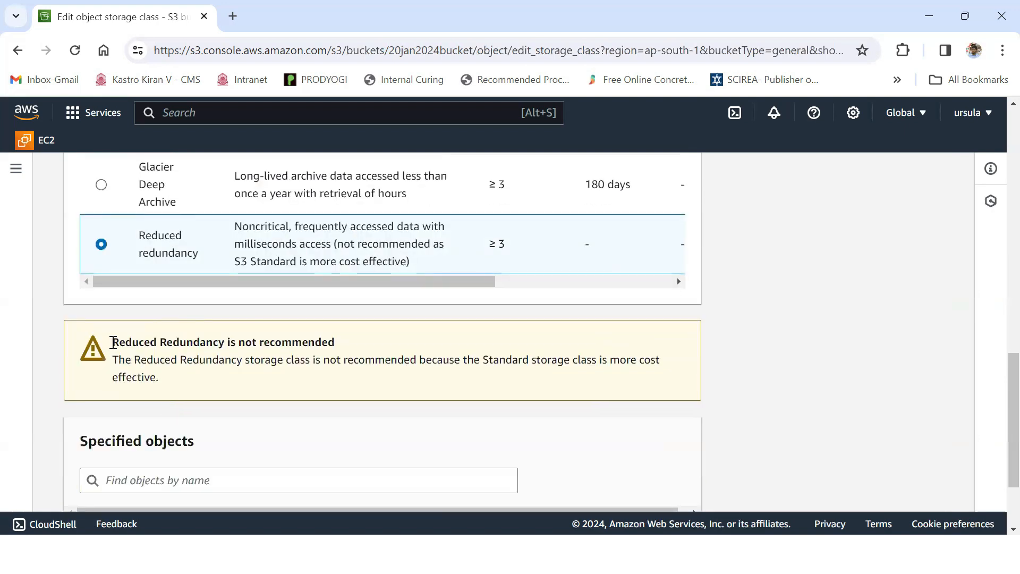
left_click_drag(113, 341, 338, 352)
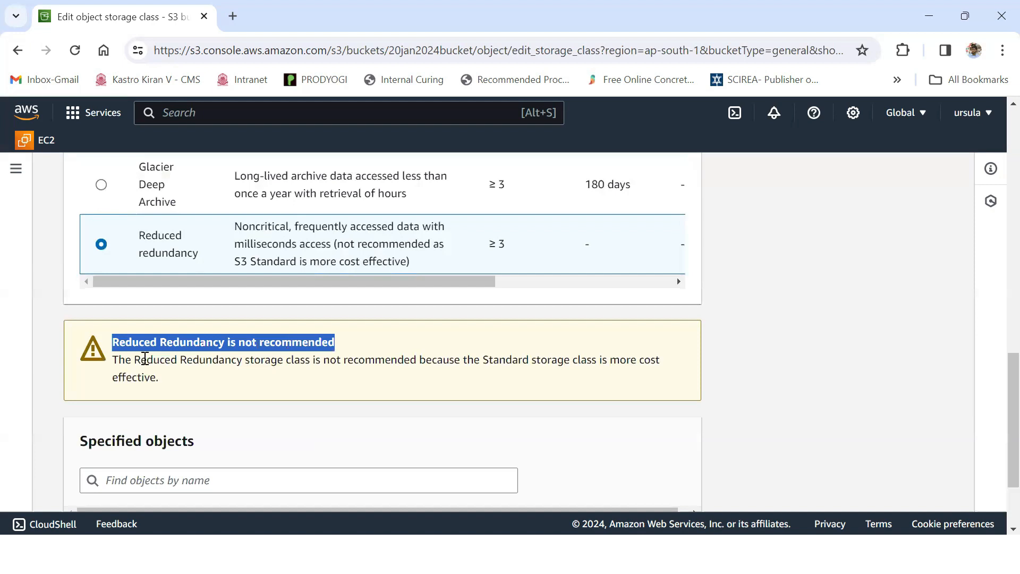
left_click_drag(119, 359, 404, 364)
left_click_drag(150, 383, 113, 362)
left_click(164, 382)
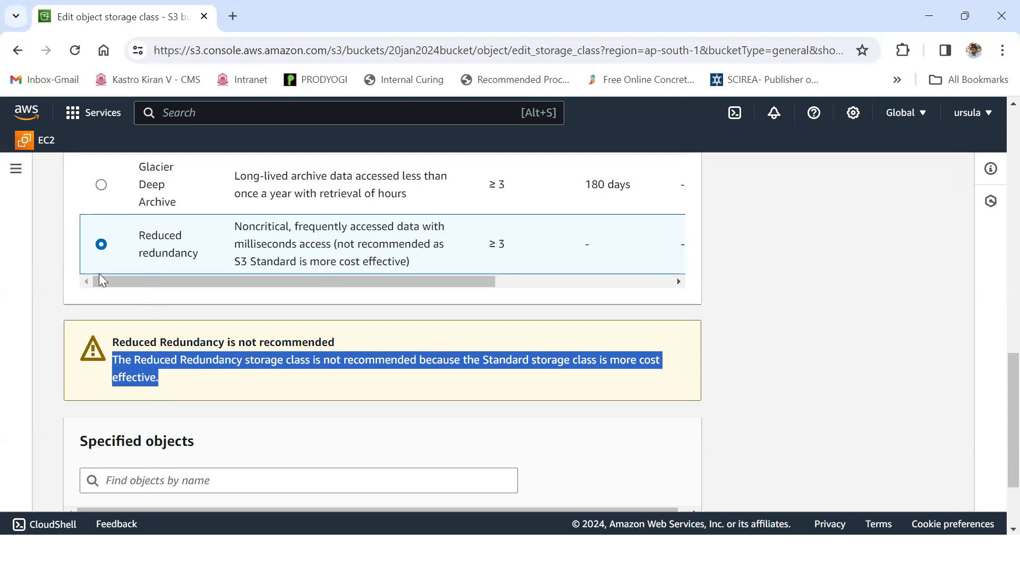
scroll(132, 324, "up", 2)
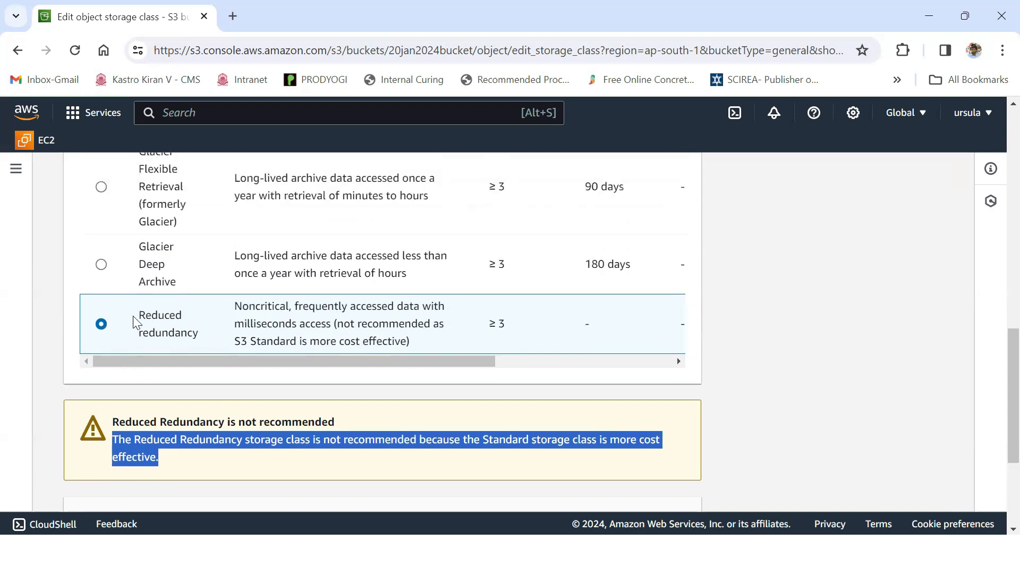
left_click_drag(139, 314, 199, 333)
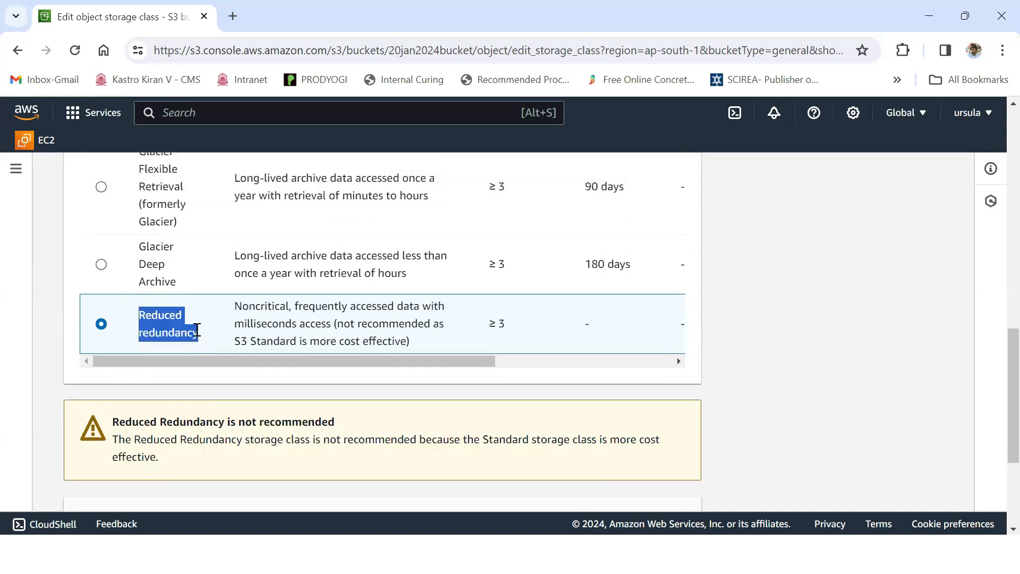
left_click(122, 334)
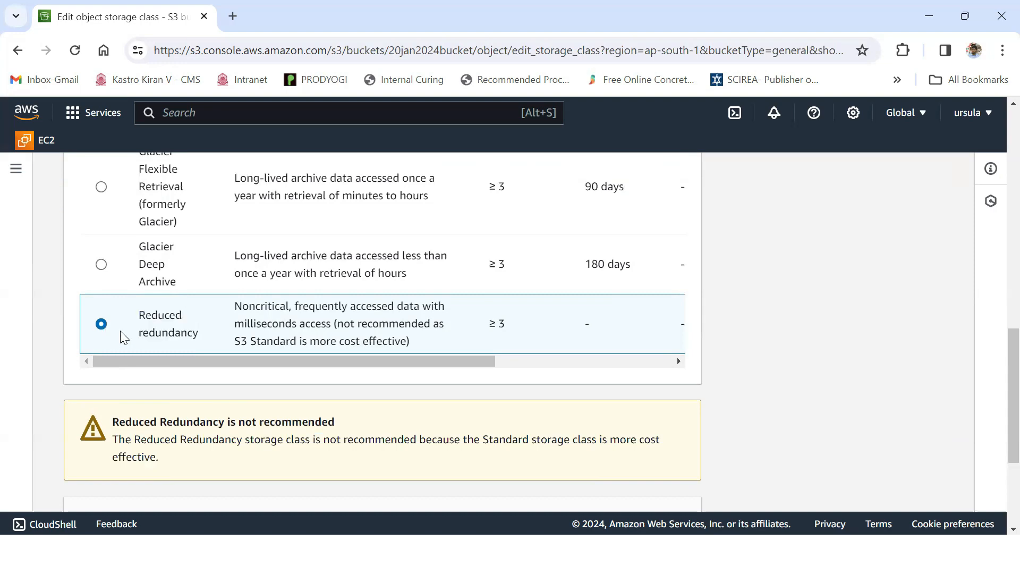
- Save the storage class change for P4 1503.tif and close the edit status page
scroll(123, 336, "down", 3)
scroll(123, 335, "up", 3)
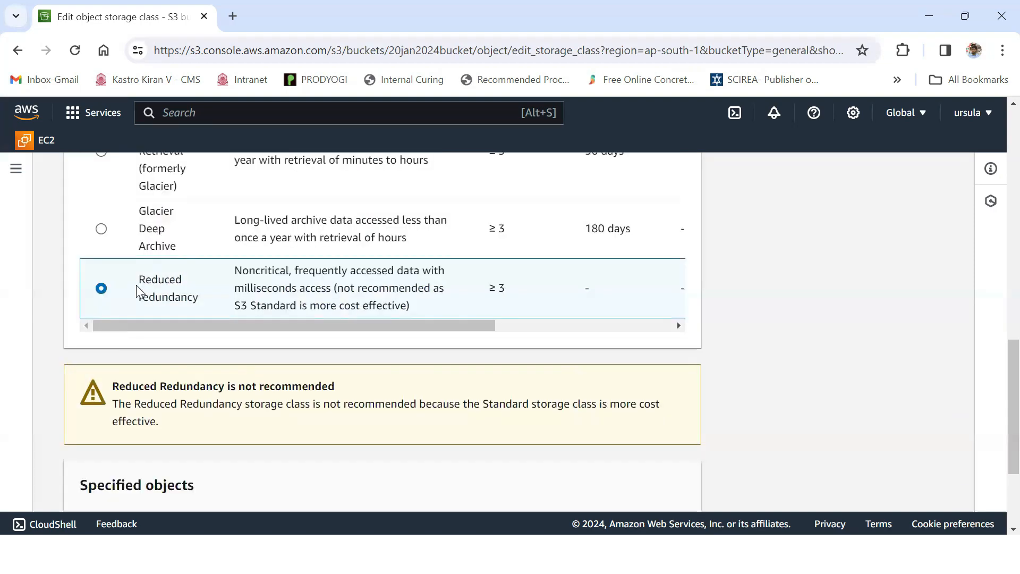
scroll(142, 298, "down", 2)
scroll(142, 298, "down", 1)
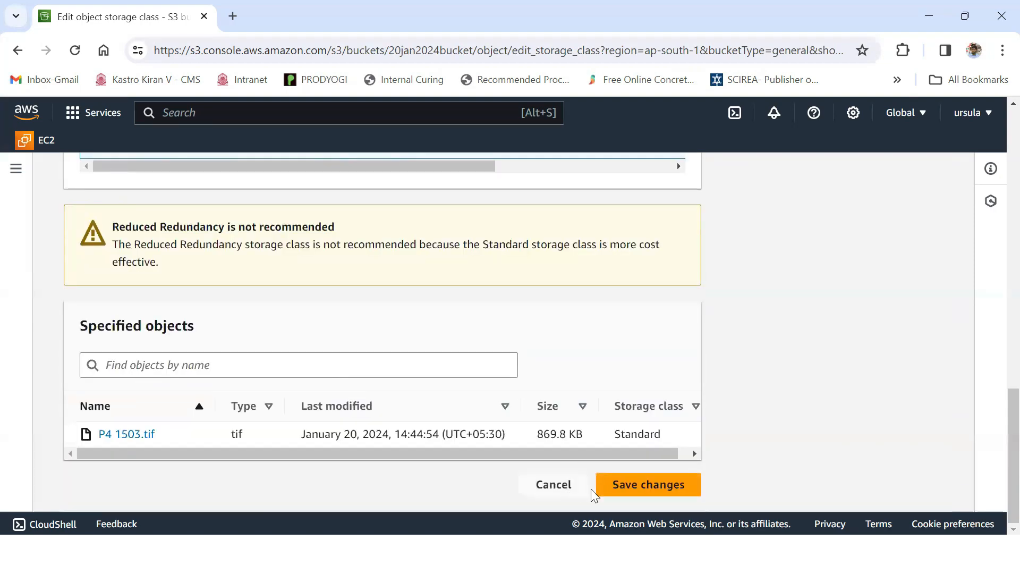
left_click(643, 484)
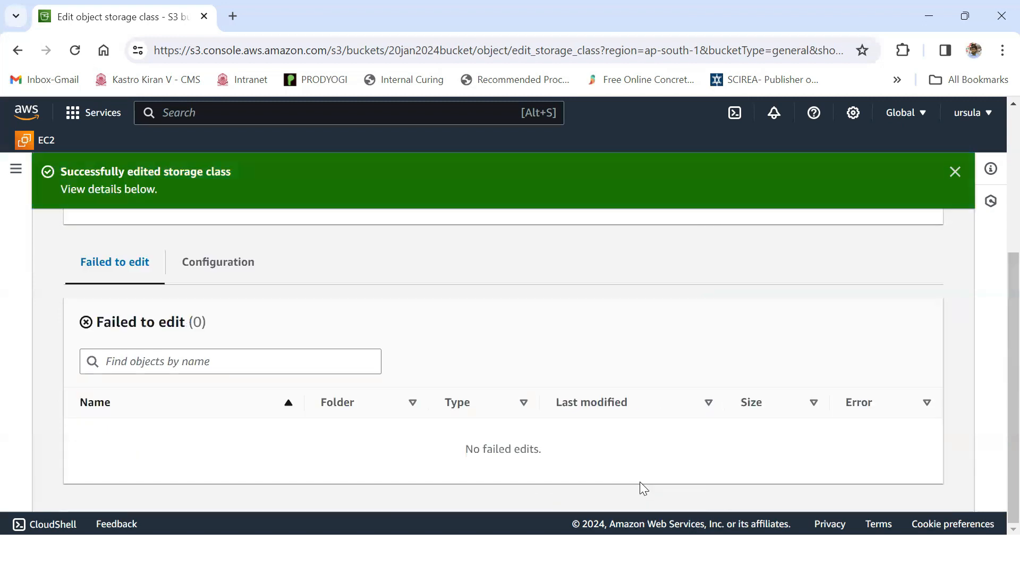
scroll(891, 345, "up", 3)
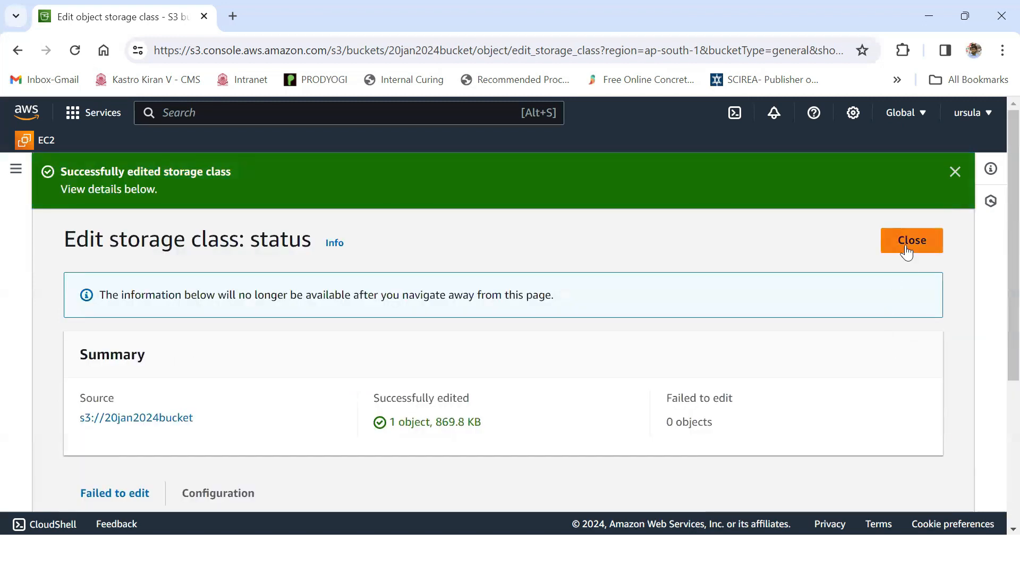
left_click(905, 249)
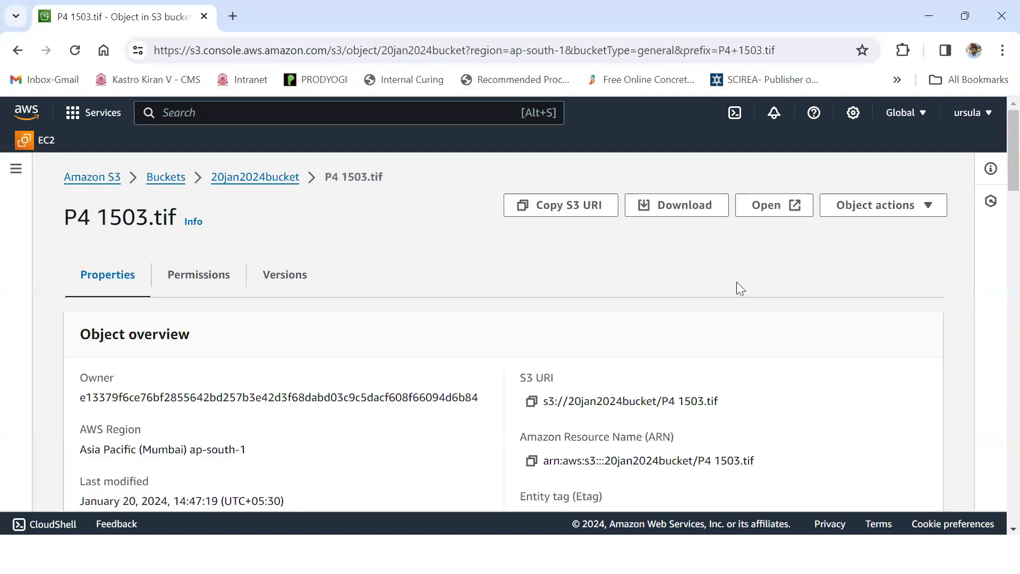
- Return to the object list of 20jan2024bucket and compare the storage classes of P4 1503.tif and the Orange Pancake image
left_click(270, 178)
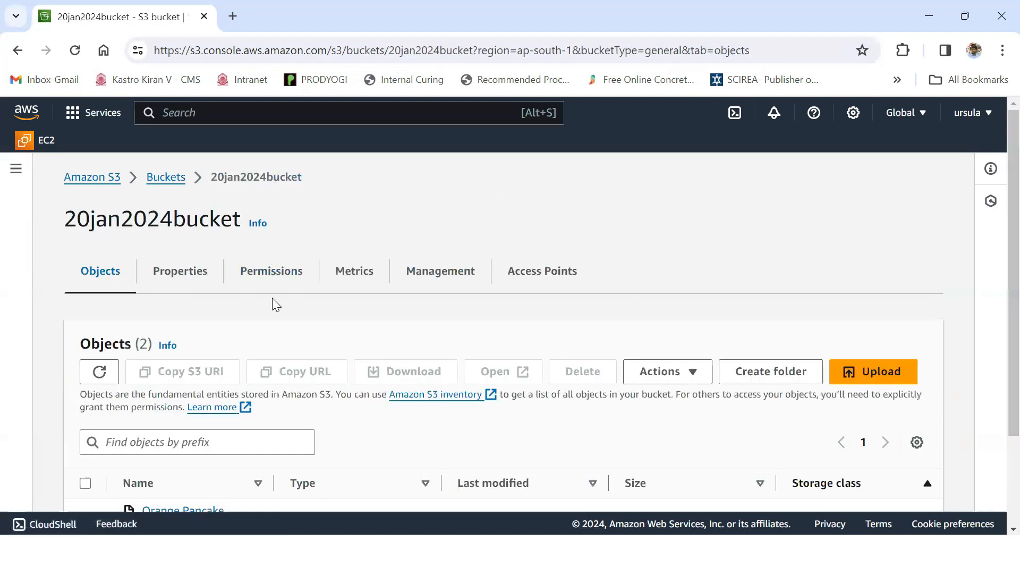
scroll(272, 297, "down", 2)
left_click_drag(200, 462, 142, 461)
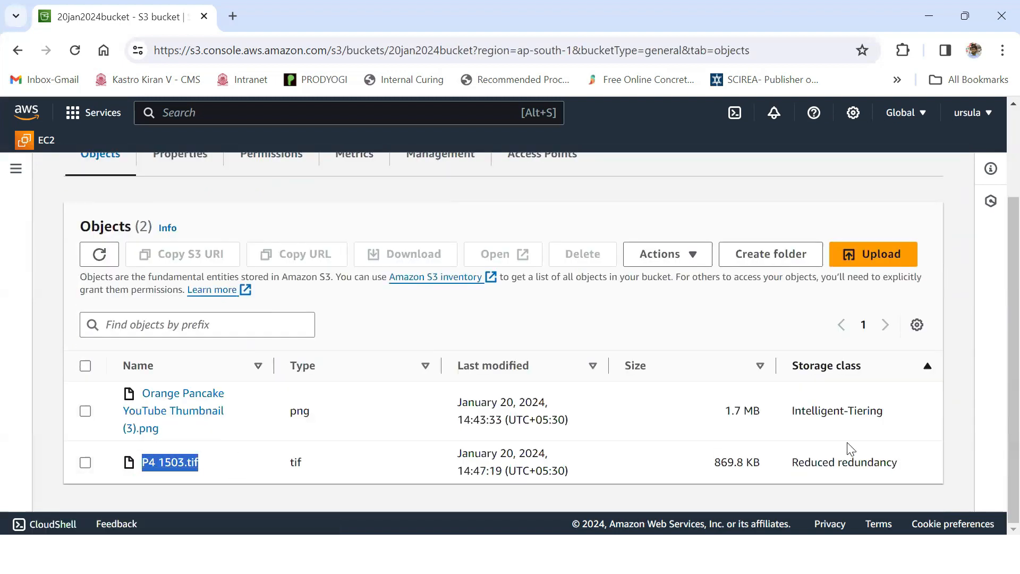
left_click_drag(866, 369, 792, 369)
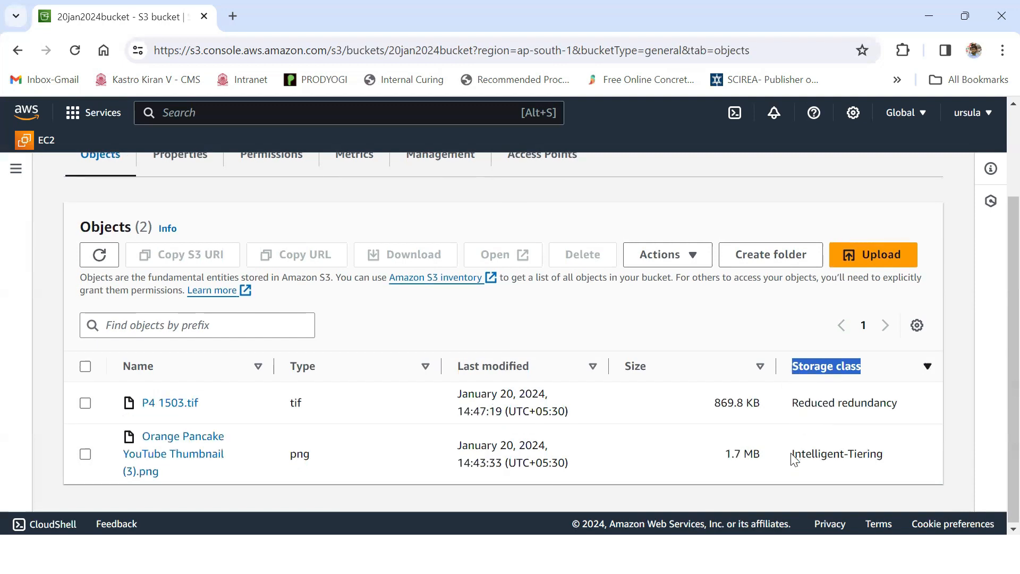
left_click_drag(883, 454, 793, 456)
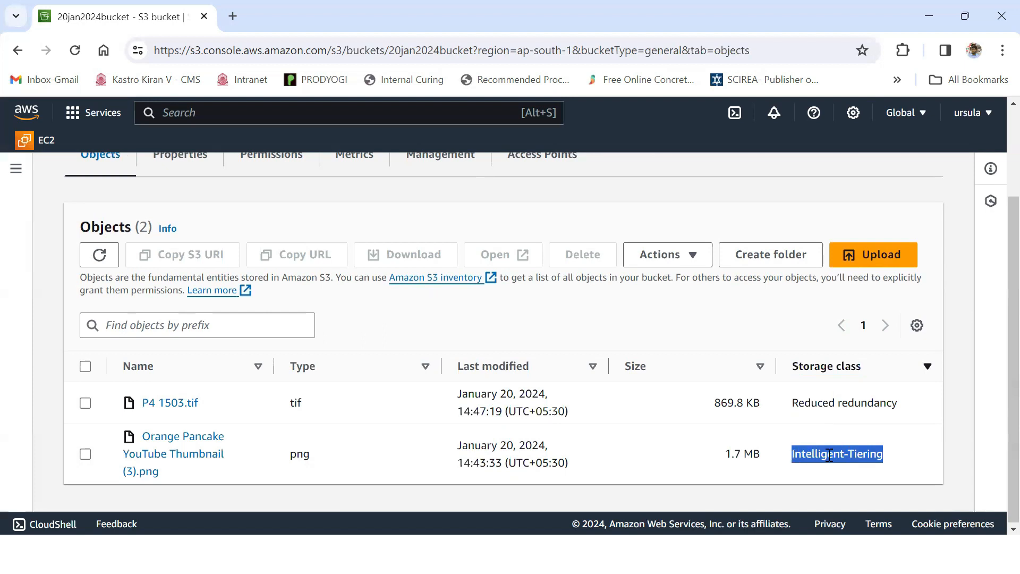
mouse_move(896, 403)
left_mouse_down()
mouse_move(790, 403)
mouse_move(899, 404)
left_mouse_up()
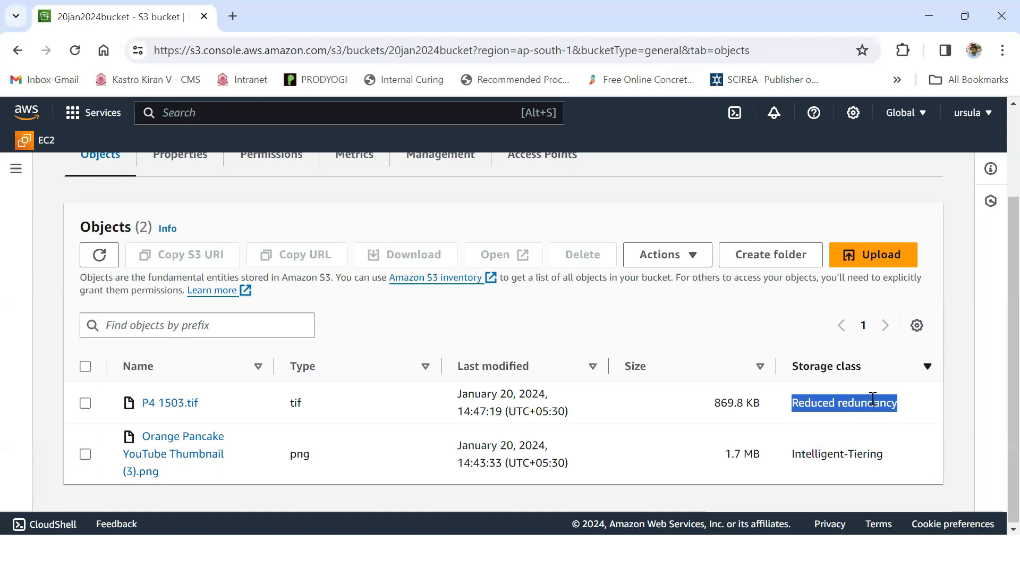
left_click_drag(185, 474, 146, 436)
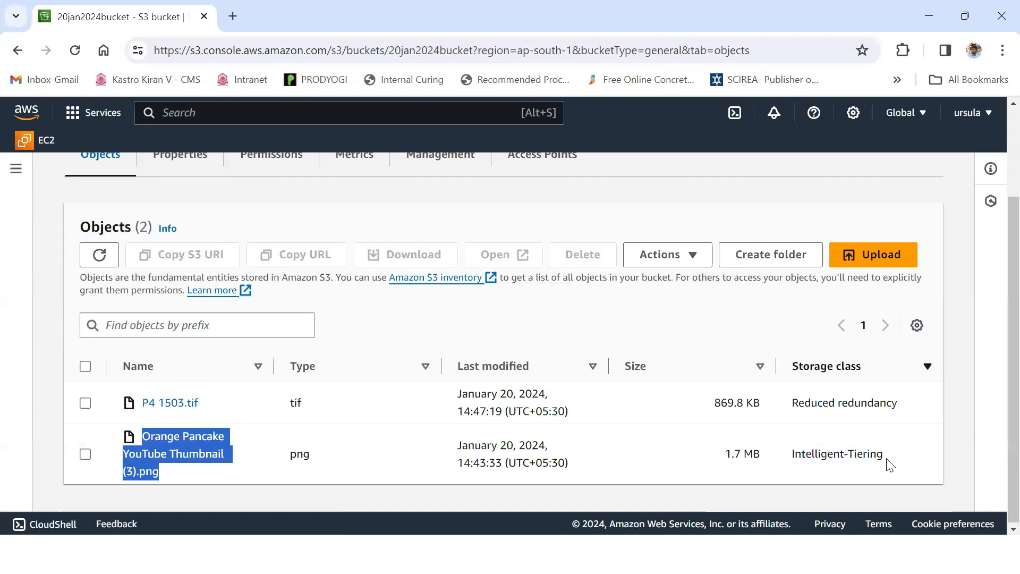
left_click_drag(876, 454, 796, 453)
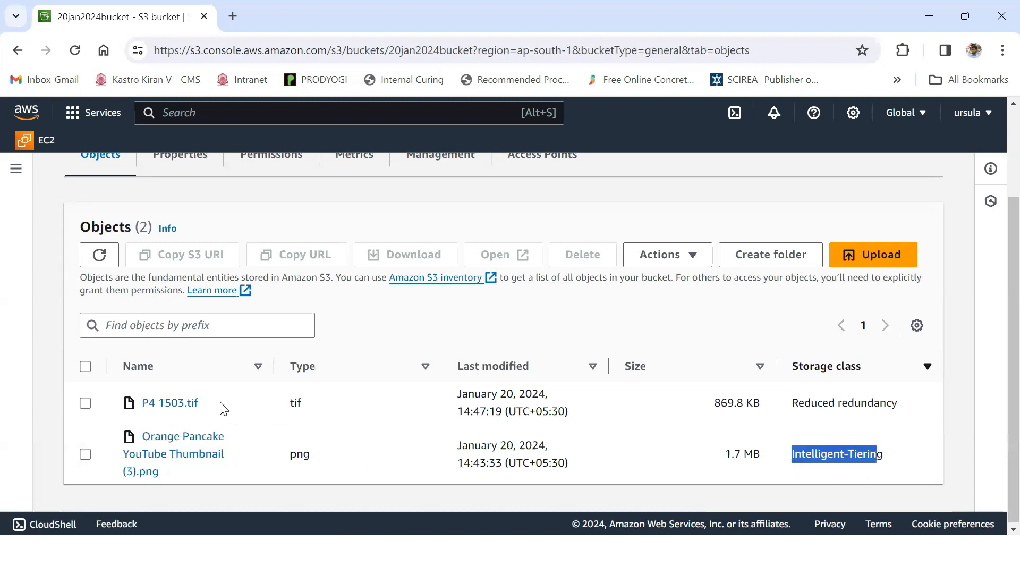
left_click_drag(221, 408, 144, 407)
left_click_drag(904, 408, 791, 409)
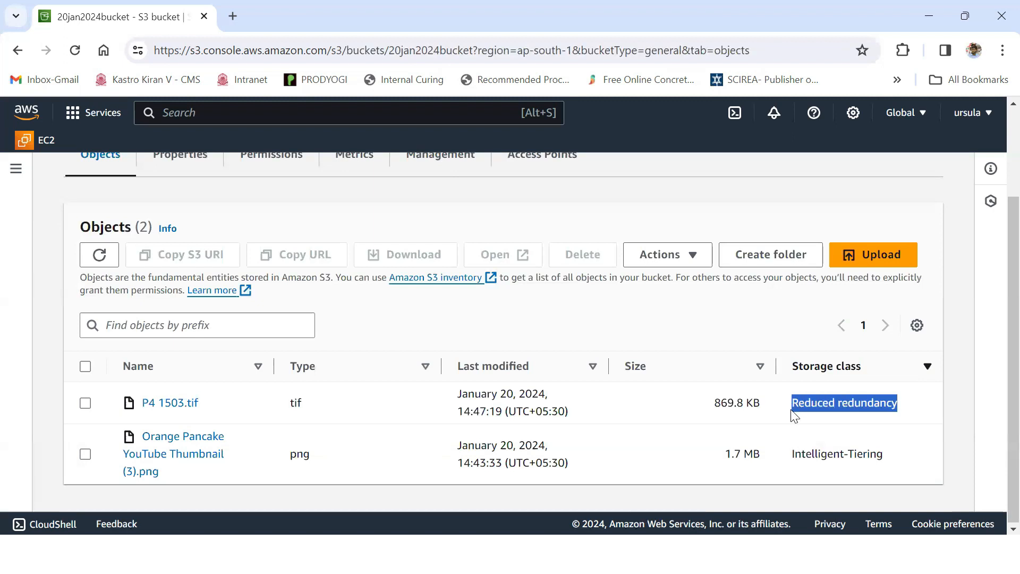